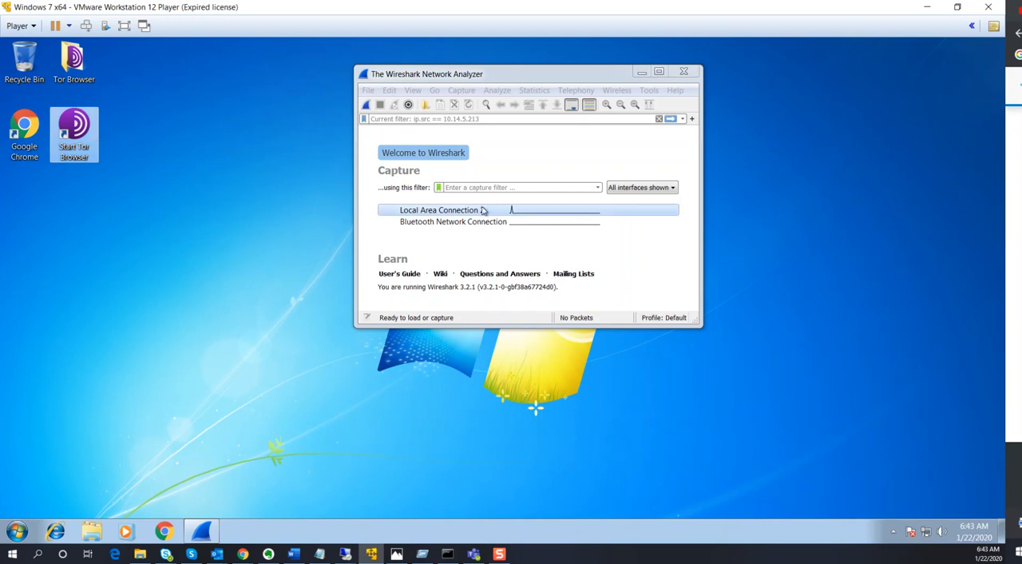
Start a live capture on Local Area Connection 2 and enlarge the capture window
click(24, 159)
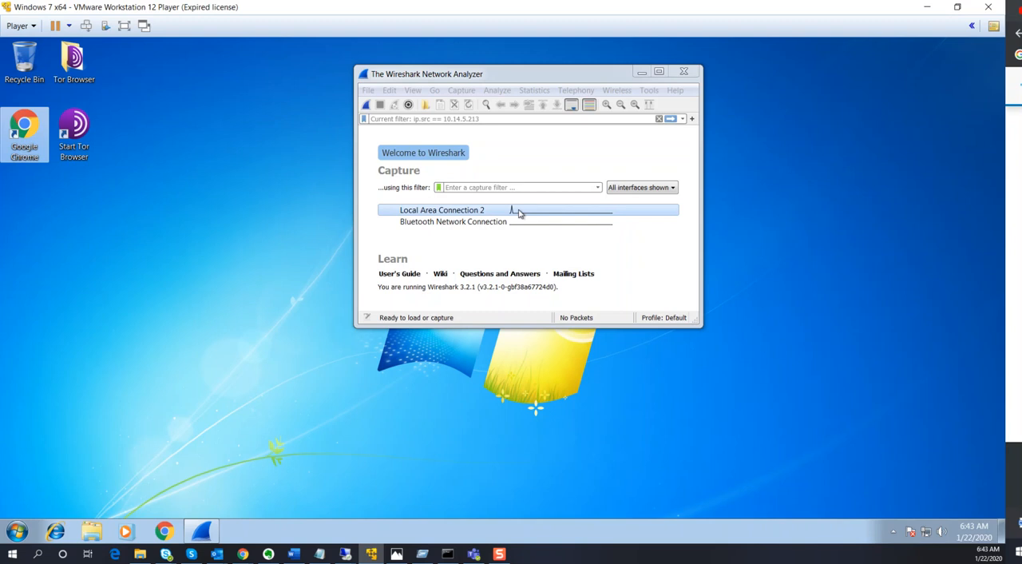
drag(404, 80, 290, 102)
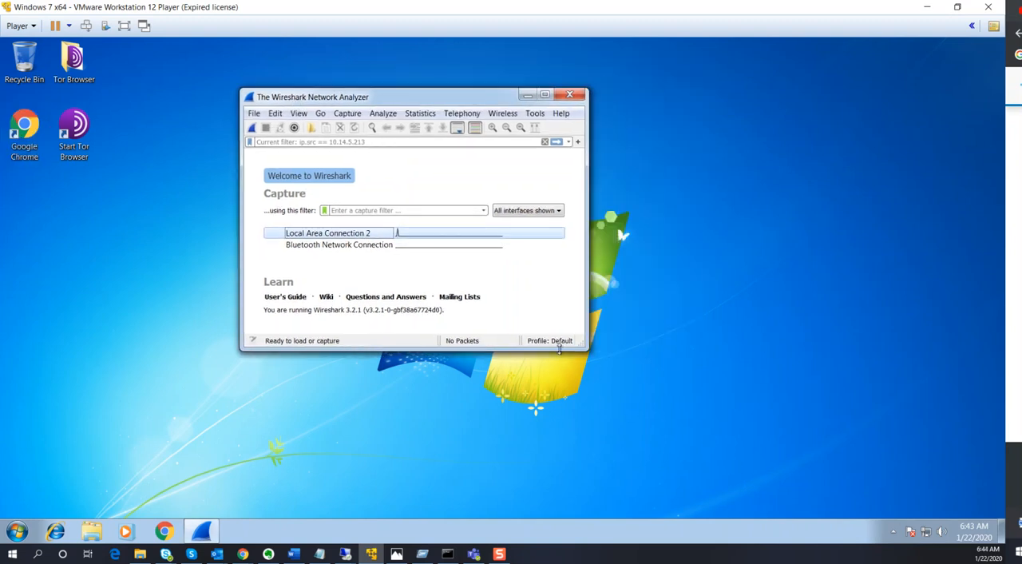
double_click(339, 238)
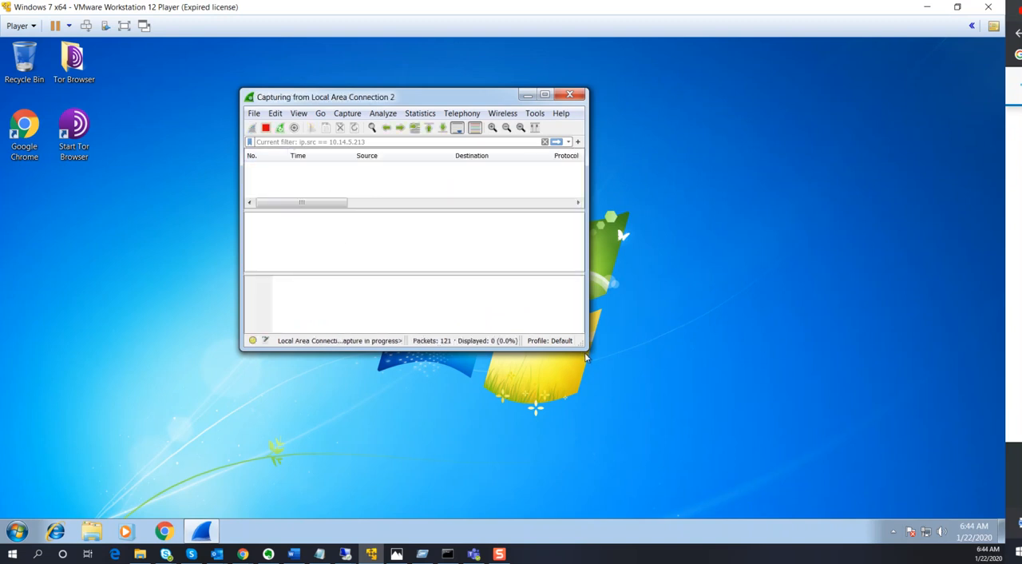
drag(588, 349, 907, 427)
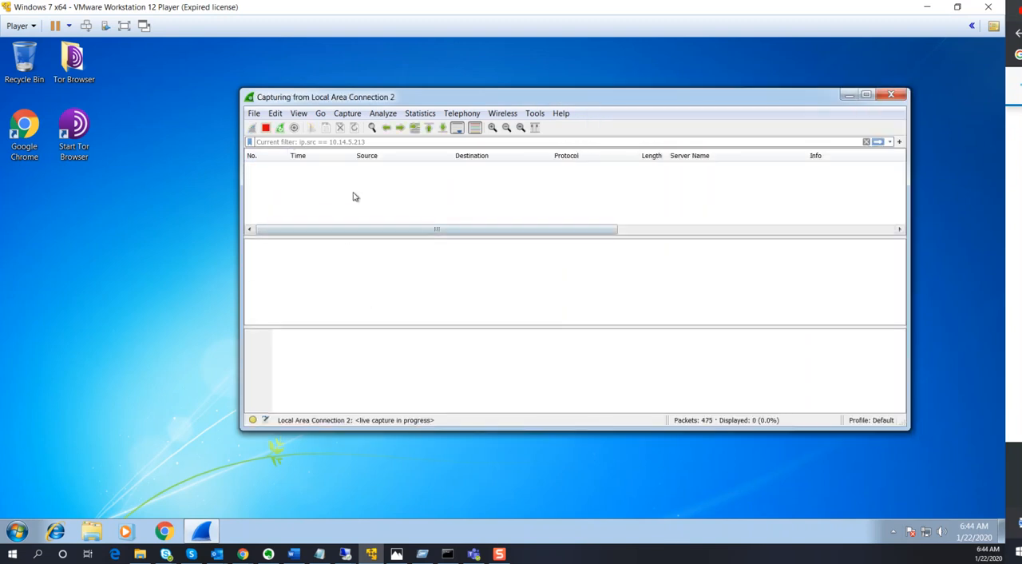
Switch to Google Chrome and arrange its window so the running Wireshark capture stays in view beside it
click(164, 531)
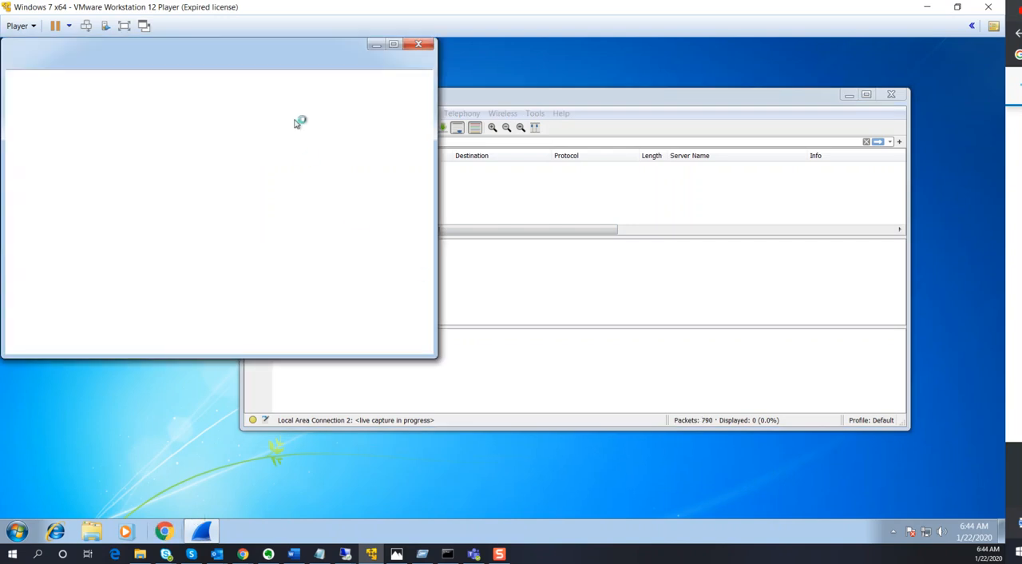
drag(264, 53, 324, 207)
drag(471, 96, 534, 98)
click(192, 236)
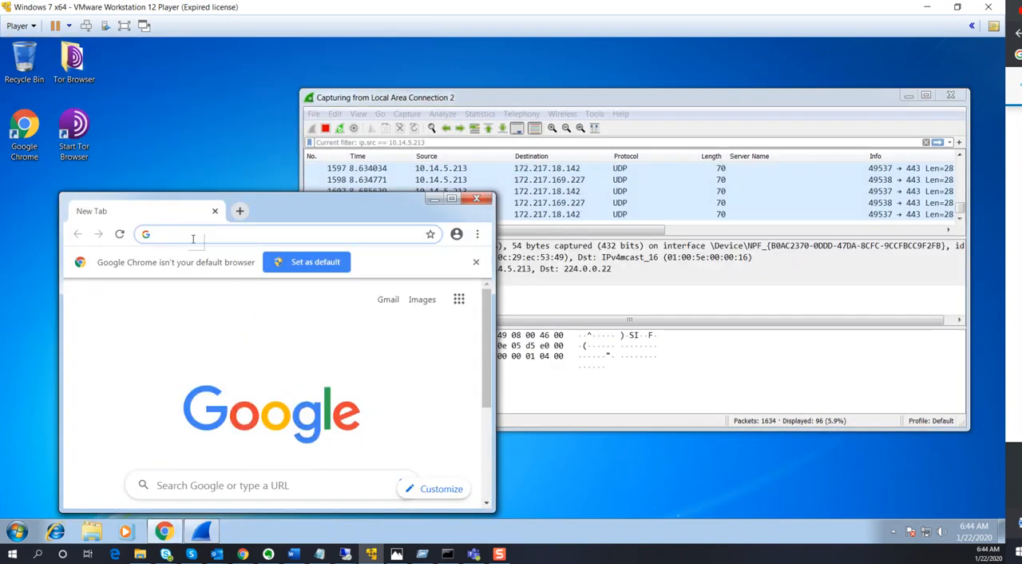
Try to load neduet.edu.pk in the browser while the capture runs
text(ned)
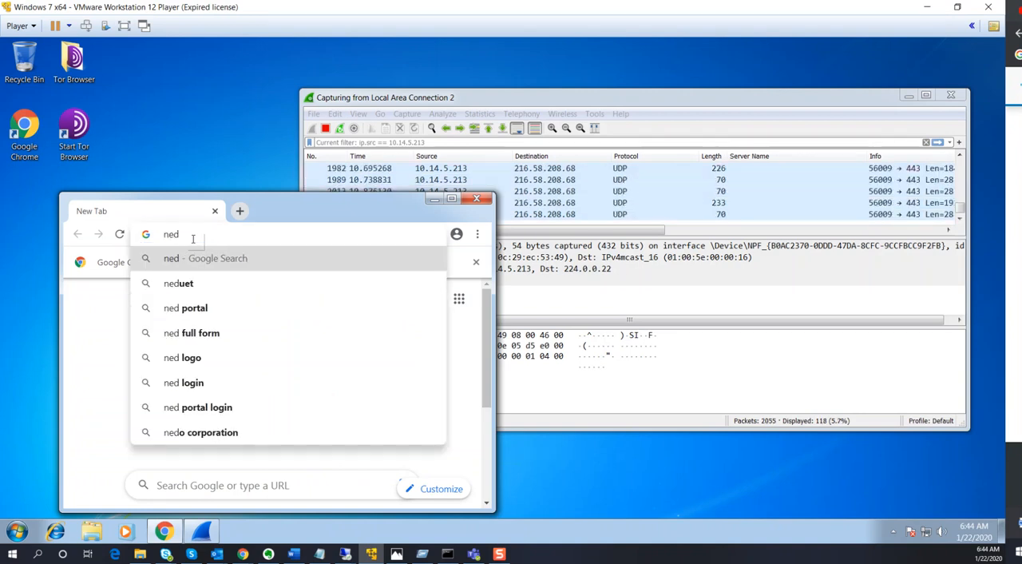
text(uet.edu)
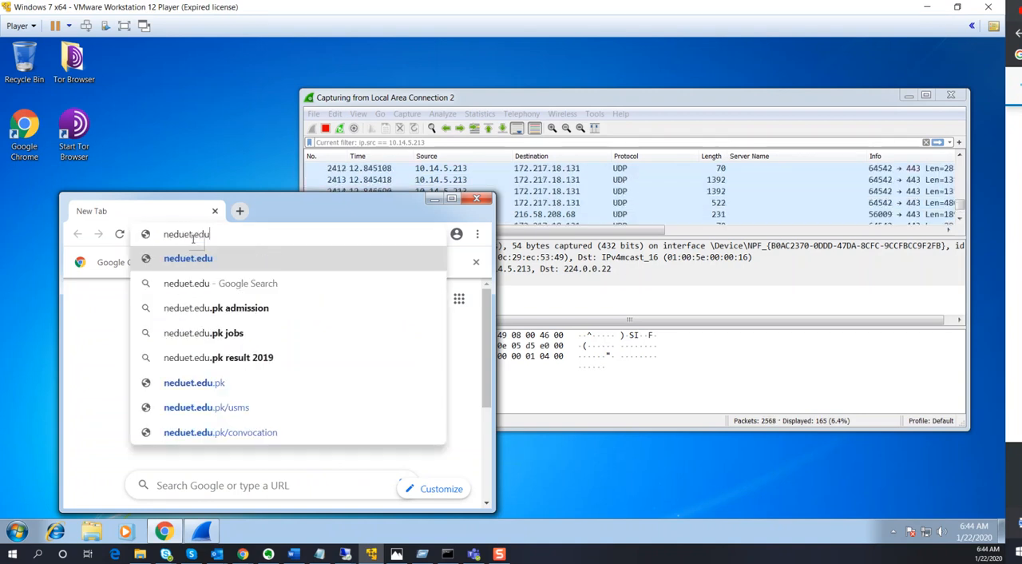
text(.pk)
key(Return)
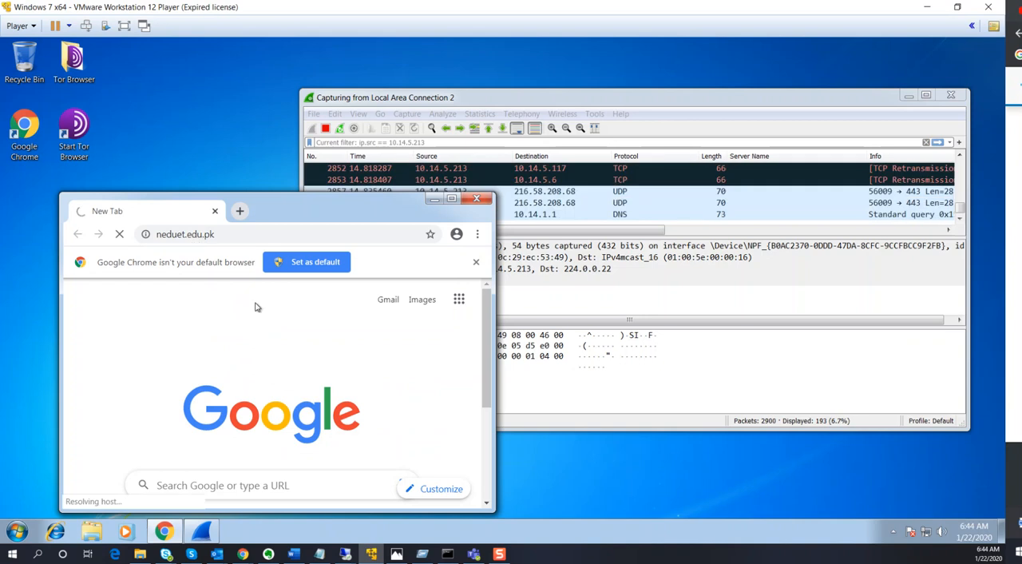
click(523, 144)
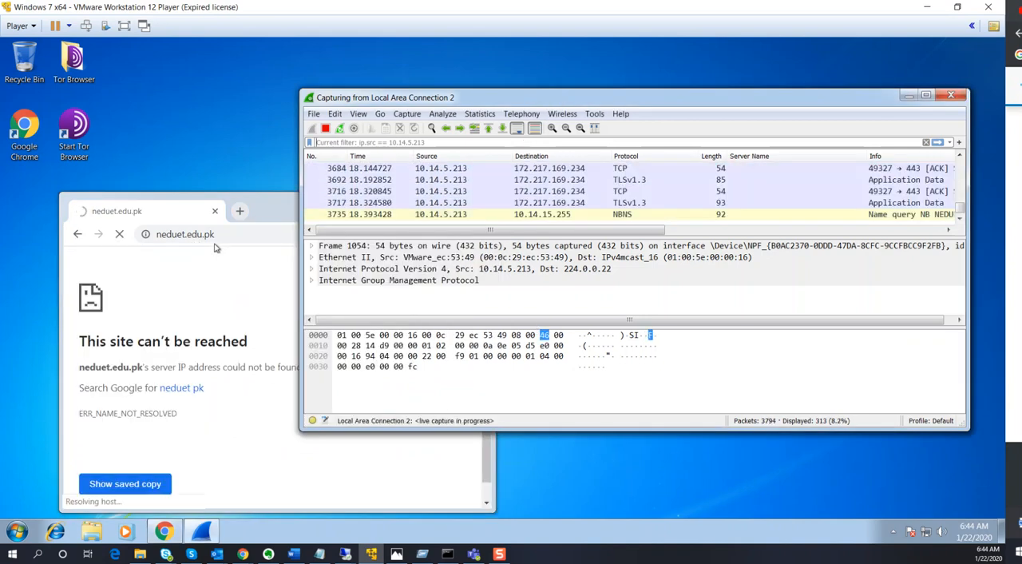
click(237, 235)
key(Home)
text(www)
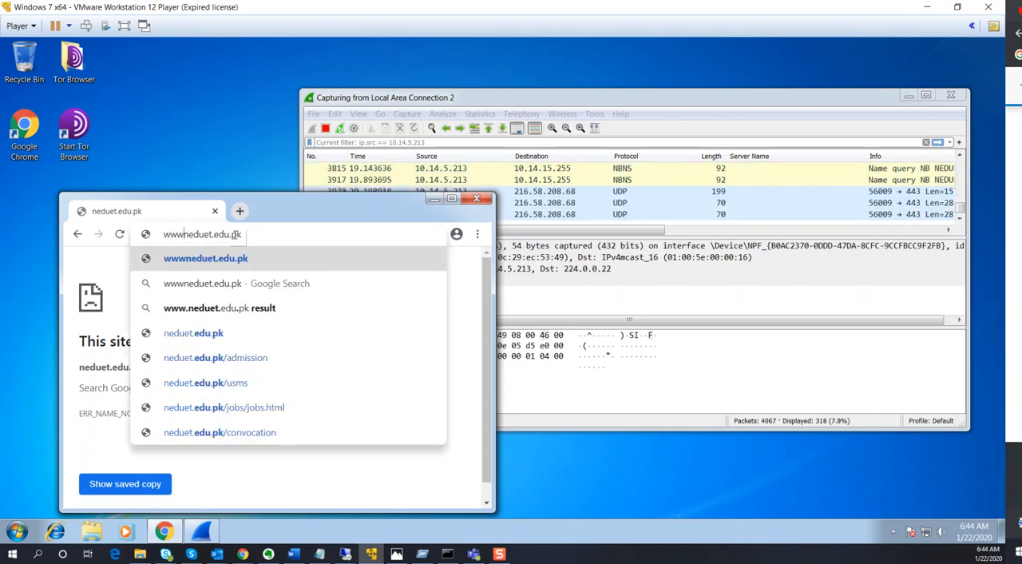
text(.)
key(Return)
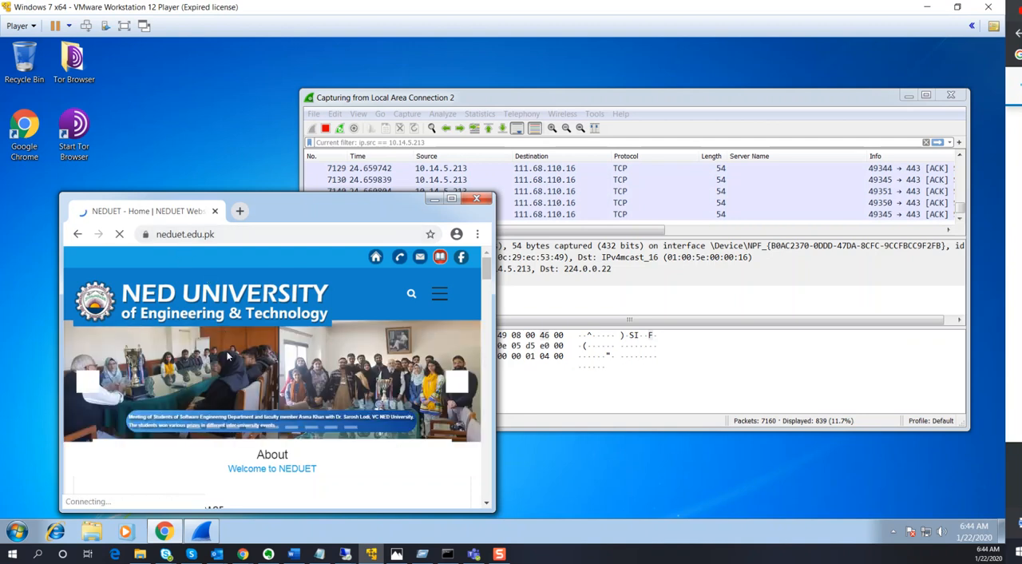
scroll(240, 367, down, 5)
scroll(299, 405, up, 5)
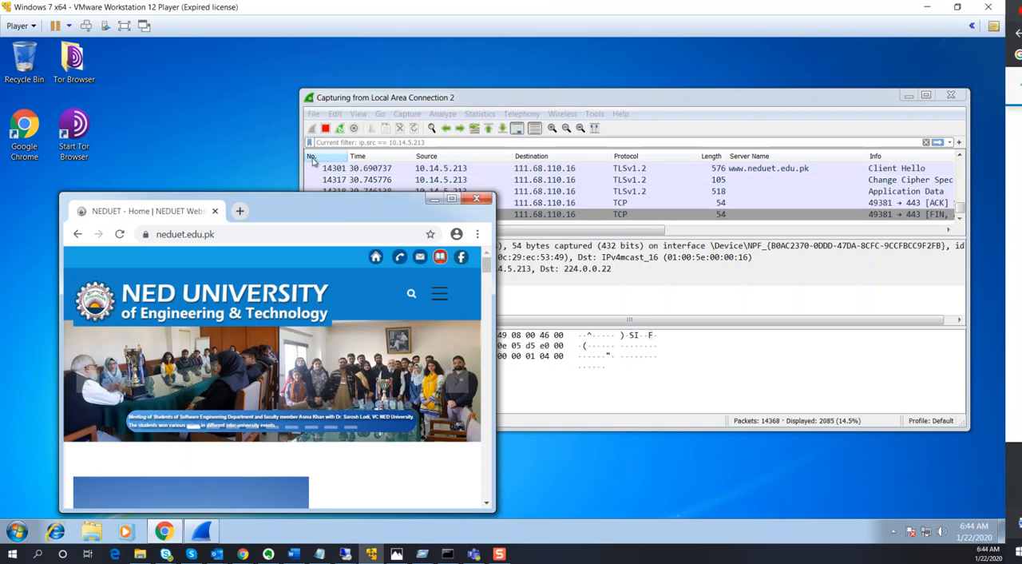
Stop the packet capture, maximize the Wireshark window and enlarge its packet list
click(327, 129)
drag(431, 105, 340, 112)
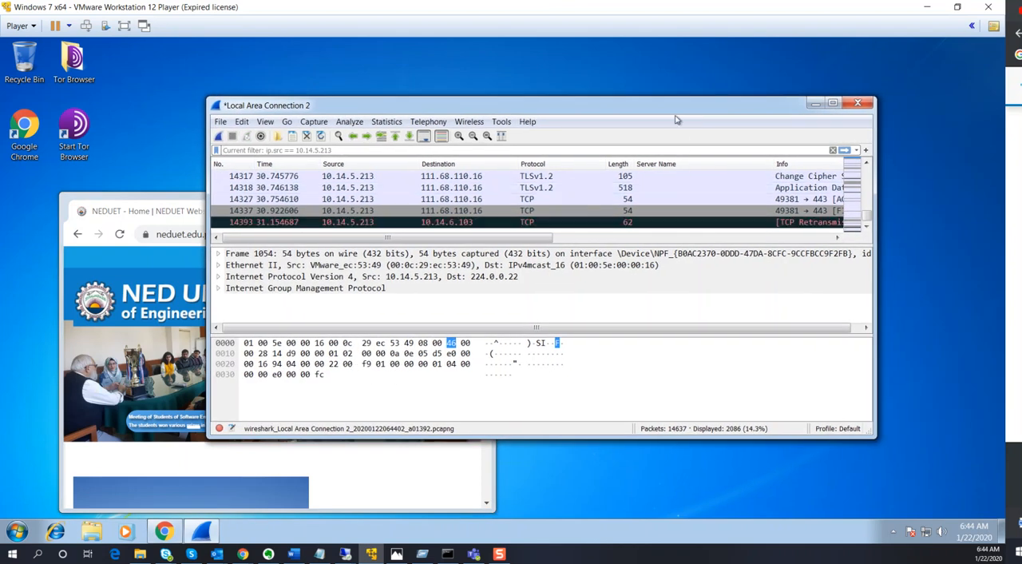
double_click(677, 109)
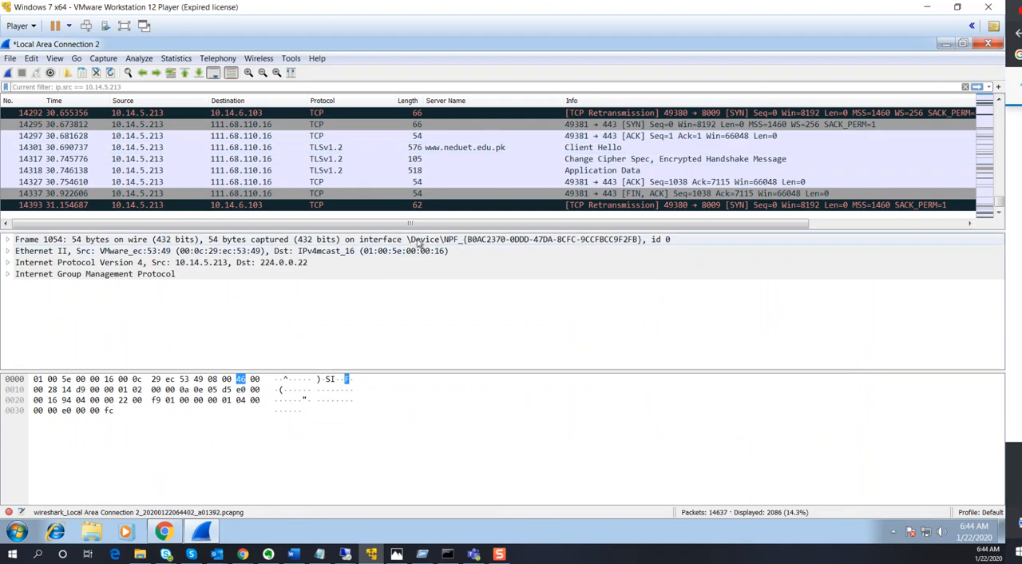
drag(372, 234, 372, 256)
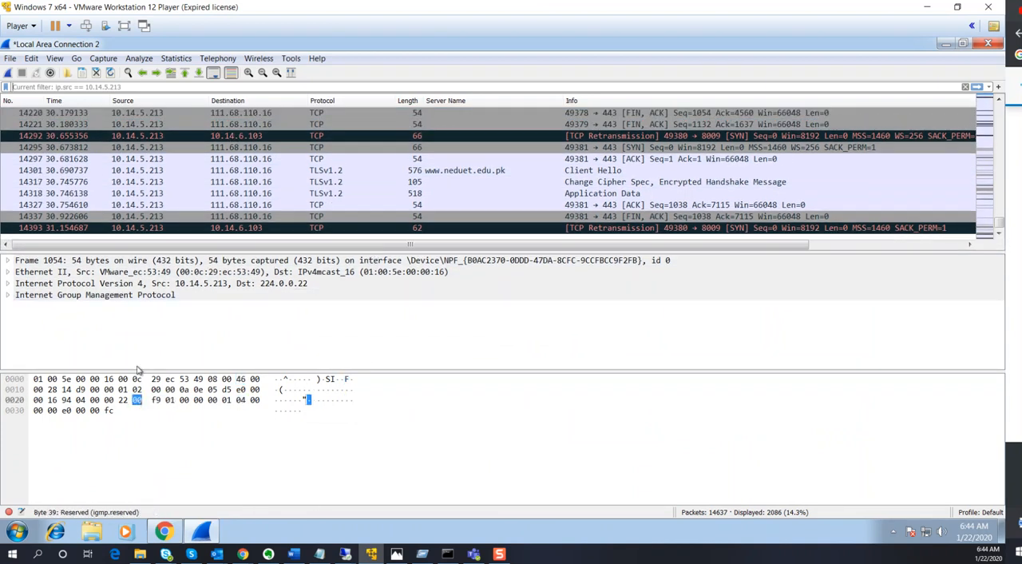
Inspect the IGMP, Frame, Ethernet II and Internet Protocol layers of the selected packet
click(61, 296)
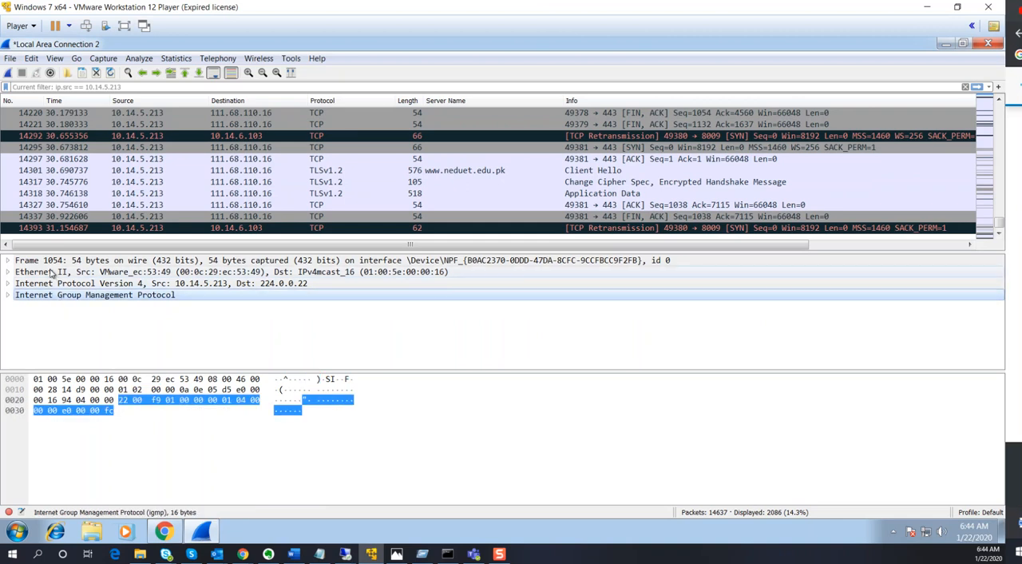
click(52, 260)
click(52, 272)
click(52, 284)
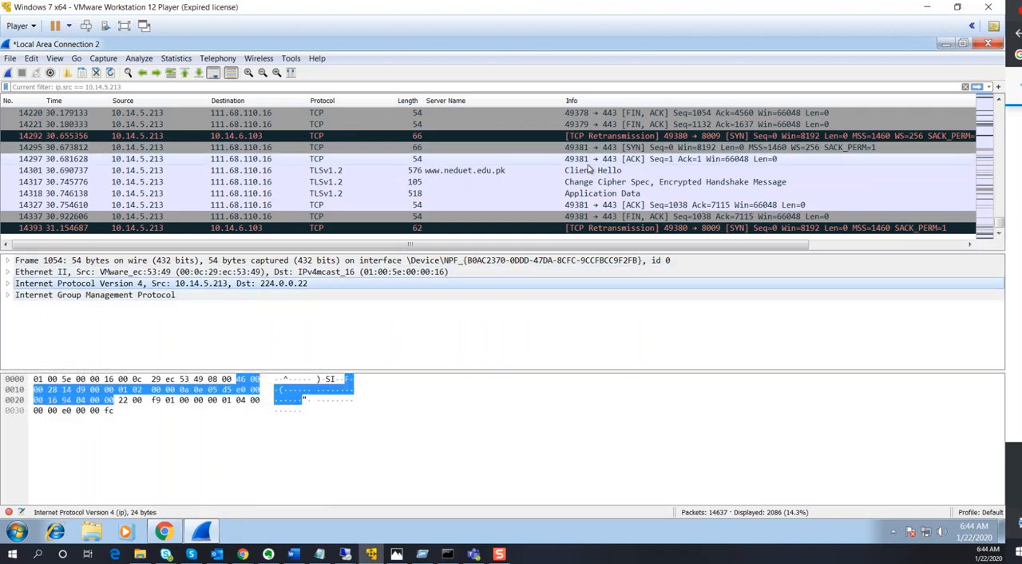
click(587, 172)
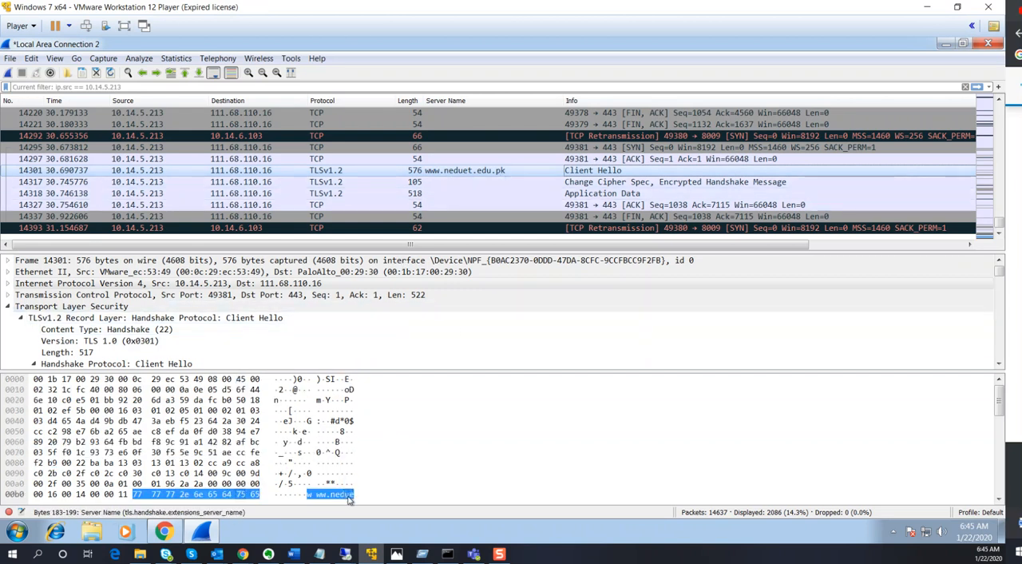
scroll(348, 495, down, 1)
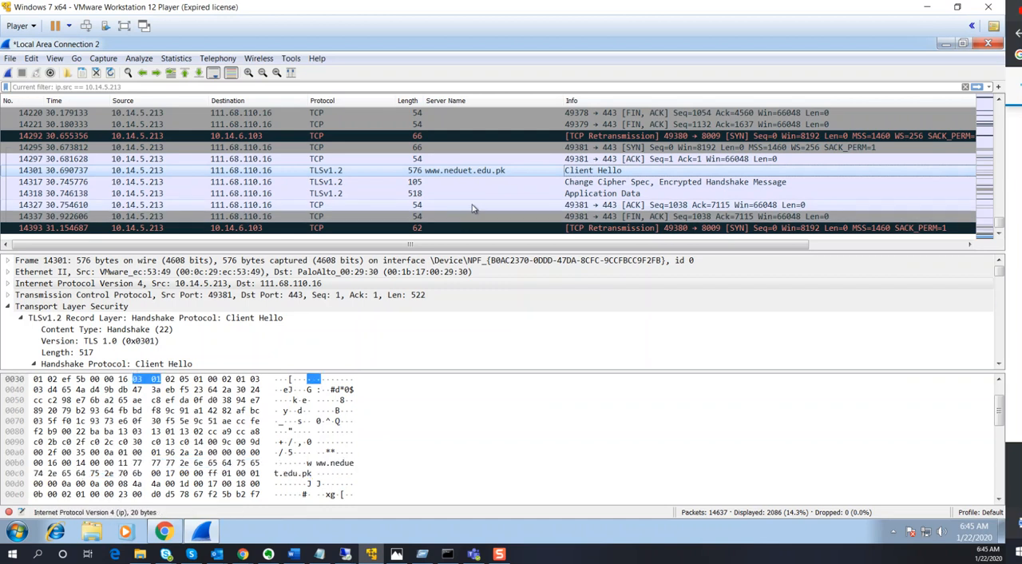
key(Down)
key(Down)
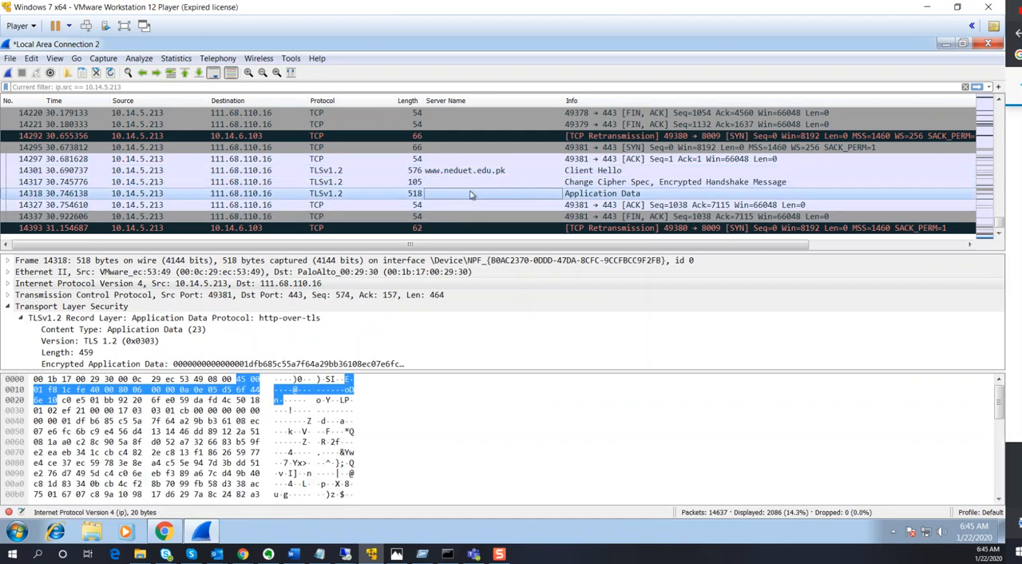
click(482, 216)
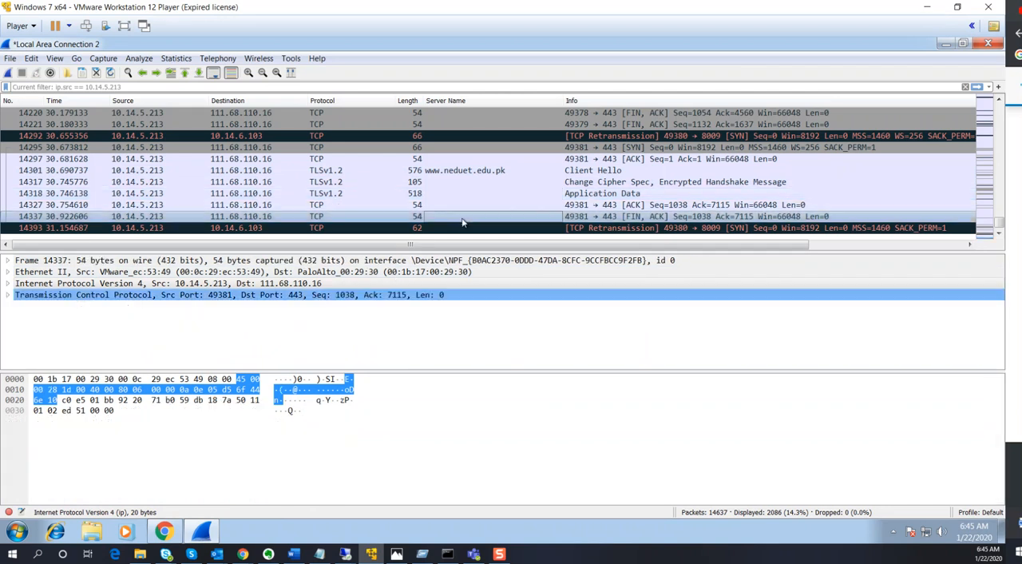
Apply the display filter "http" to the captured packets
click(274, 87)
text(tcp contain)
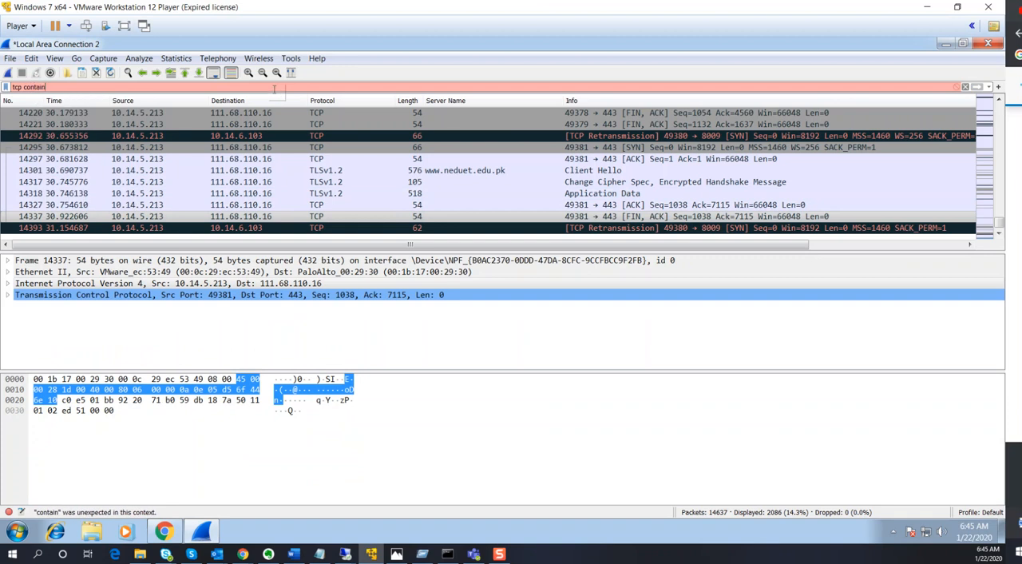
key(BackSpace)
key(BackSpace)
key(BackSpace)
key(BackSpace)
key(BackSpace)
key(BackSpace)
key(BackSpace)
key(BackSpace)
key(BackSpace)
key(BackSpace)
key(BackSpace)
text(http)
key(Return)
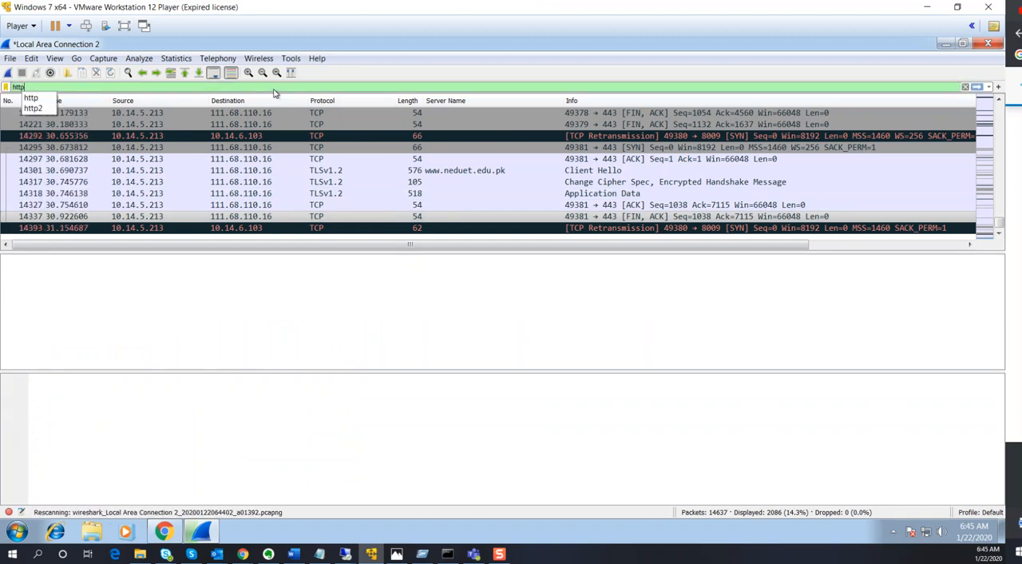
Examine the request headers in the bytes of the GET / HTTP/1.1 packet
click(415, 112)
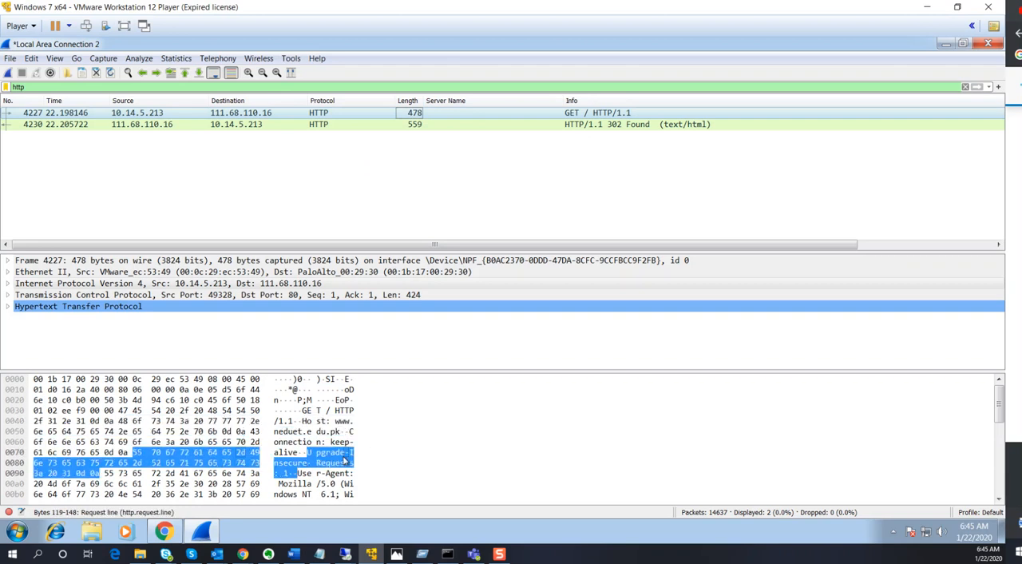
scroll(342, 479, down, 2)
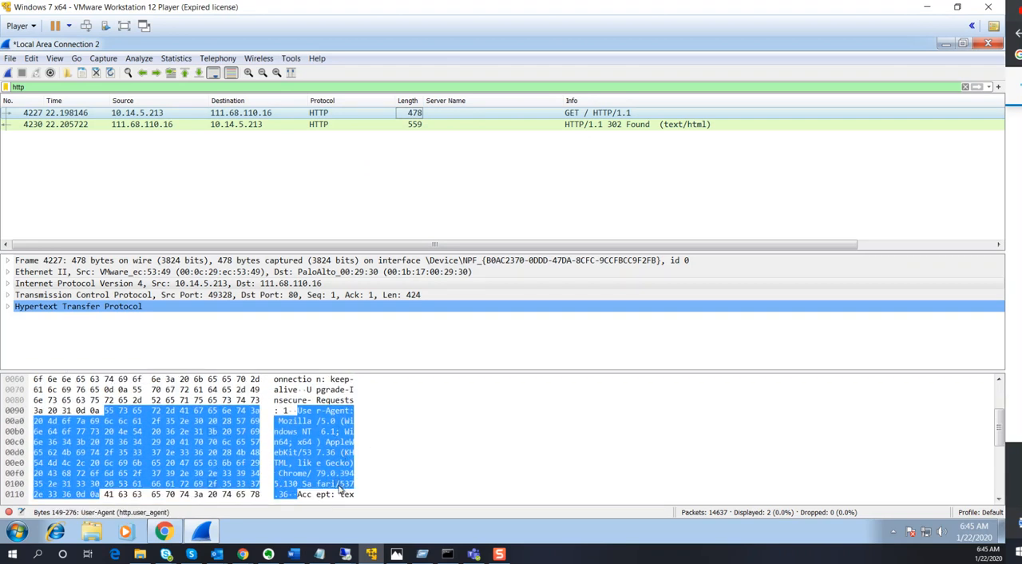
scroll(342, 488, down, 2)
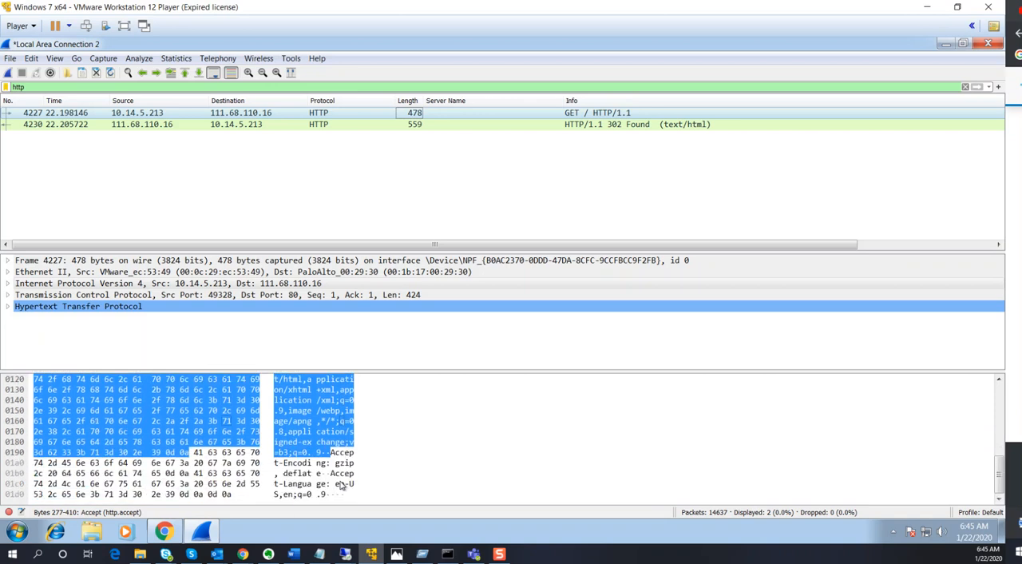
scroll(342, 484, up, 3)
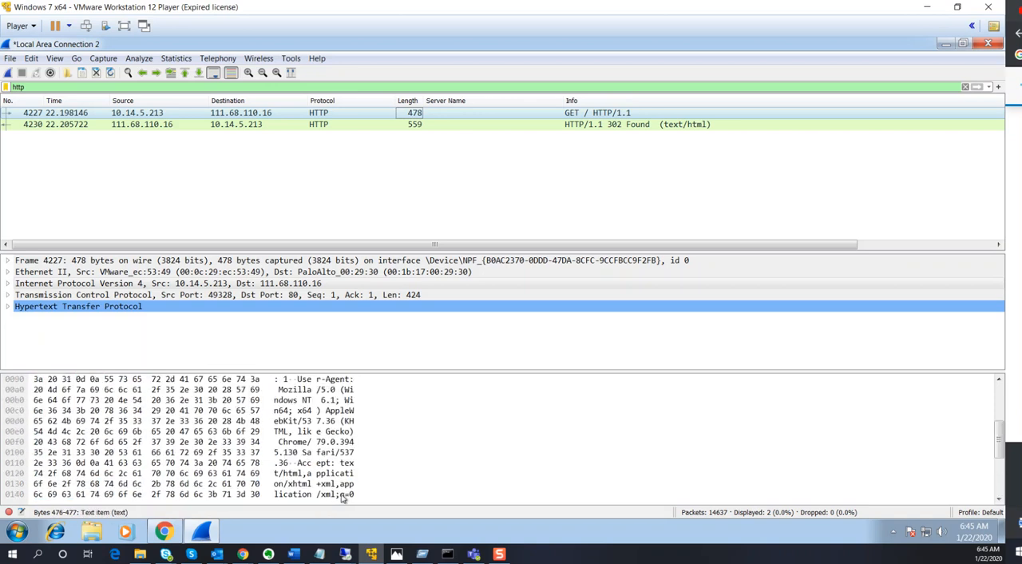
Examine the response headers and HTML body in the bytes of the HTTP/1.1 302 Found packet
click(566, 126)
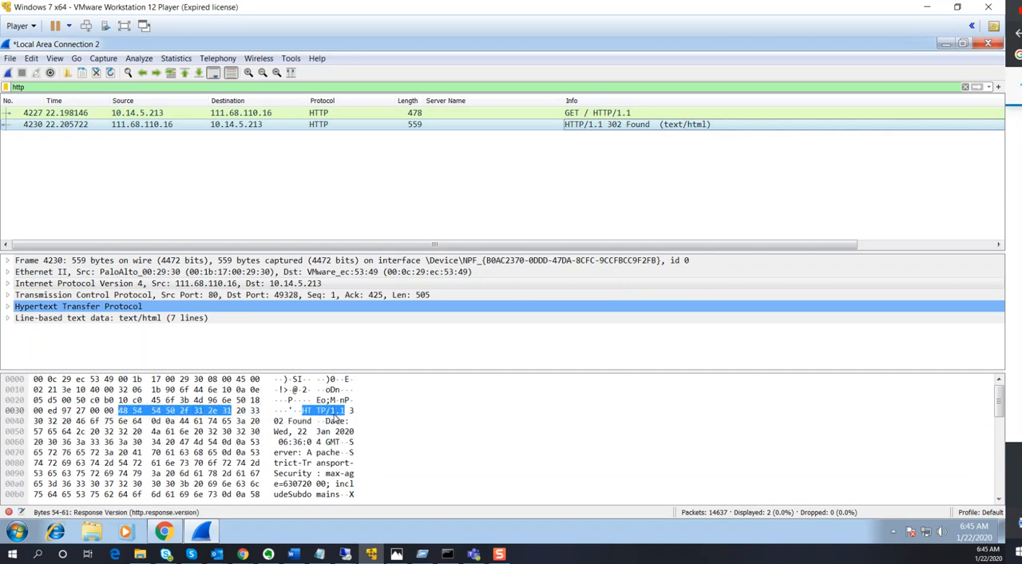
scroll(340, 471, down, 1)
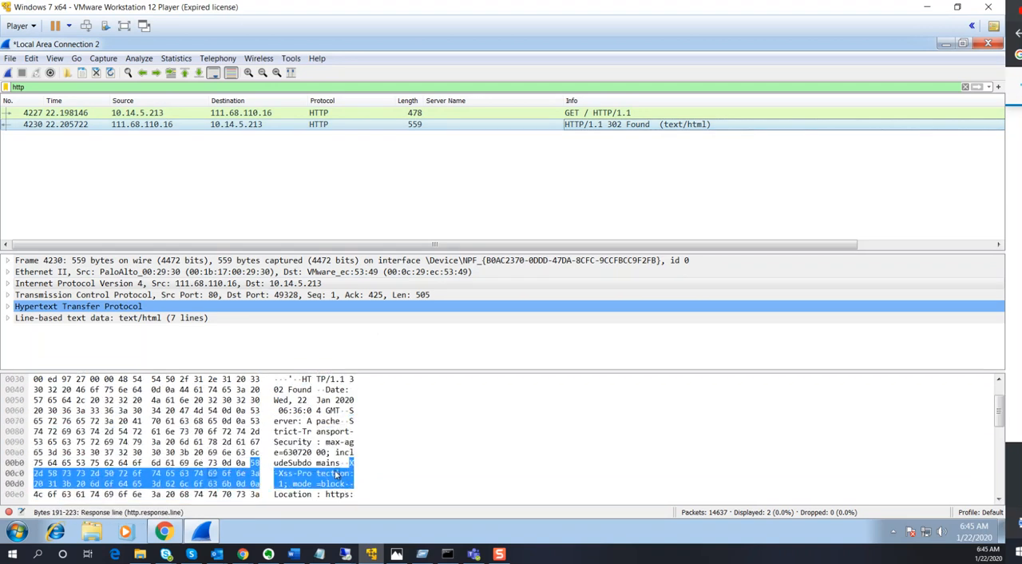
scroll(334, 487, down, 1)
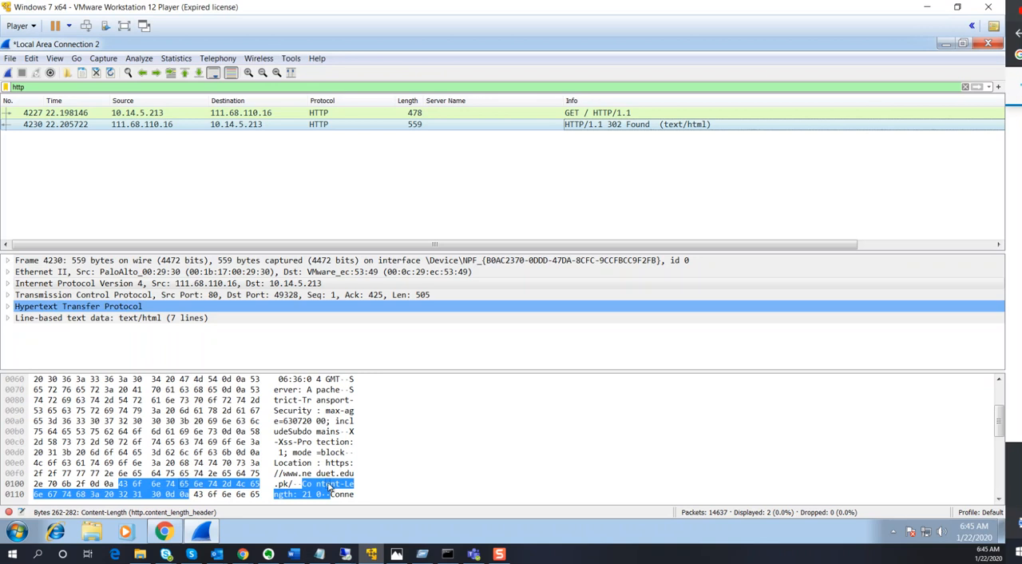
scroll(300, 479, down, 2)
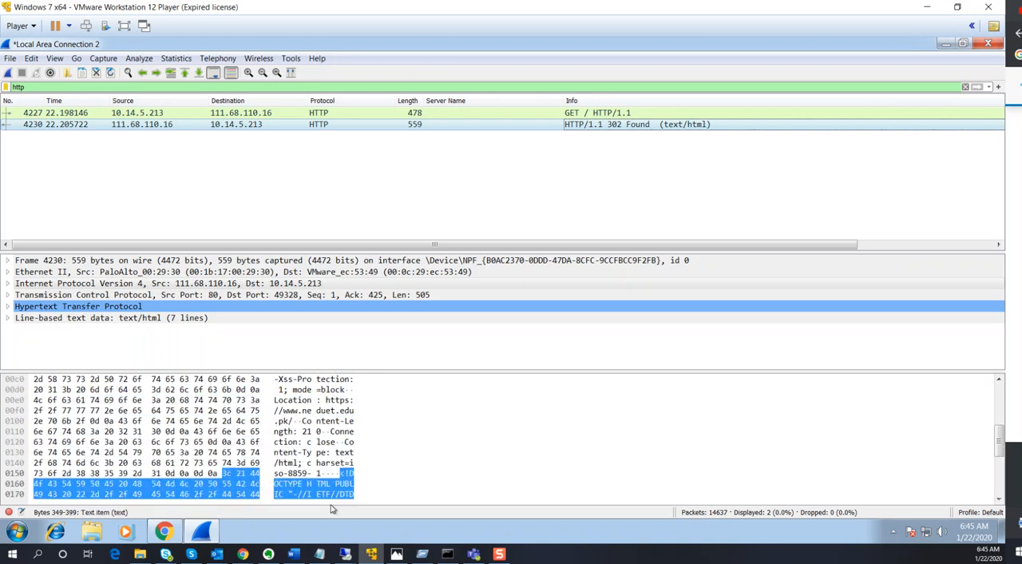
scroll(339, 491, down, 2)
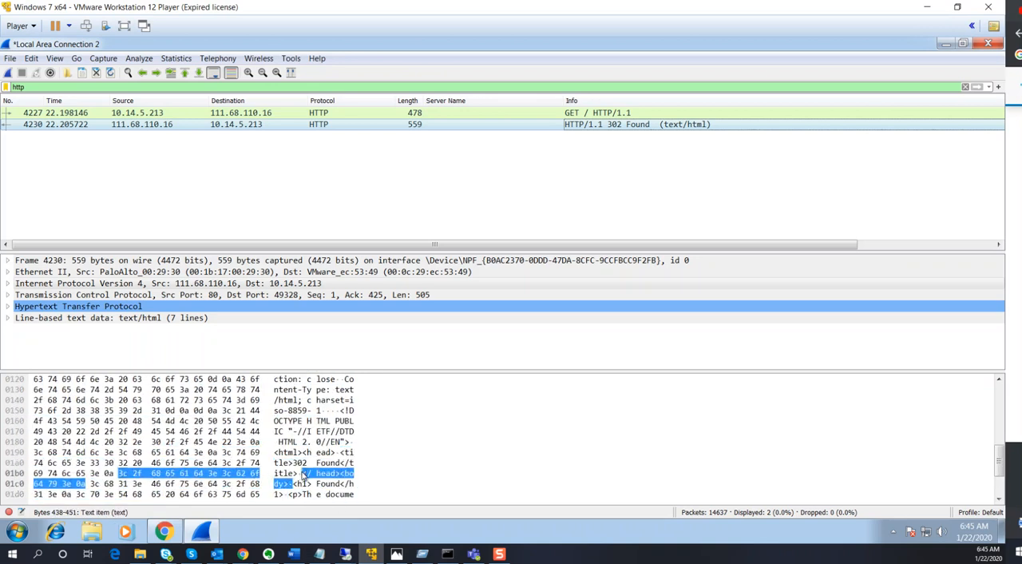
scroll(329, 495, down, 2)
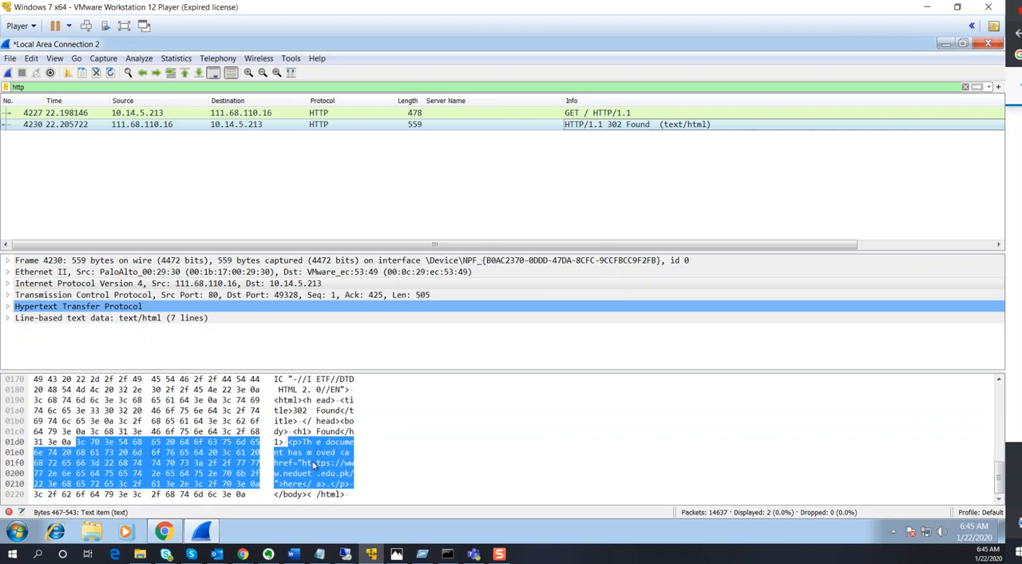
scroll(319, 456, up, 5)
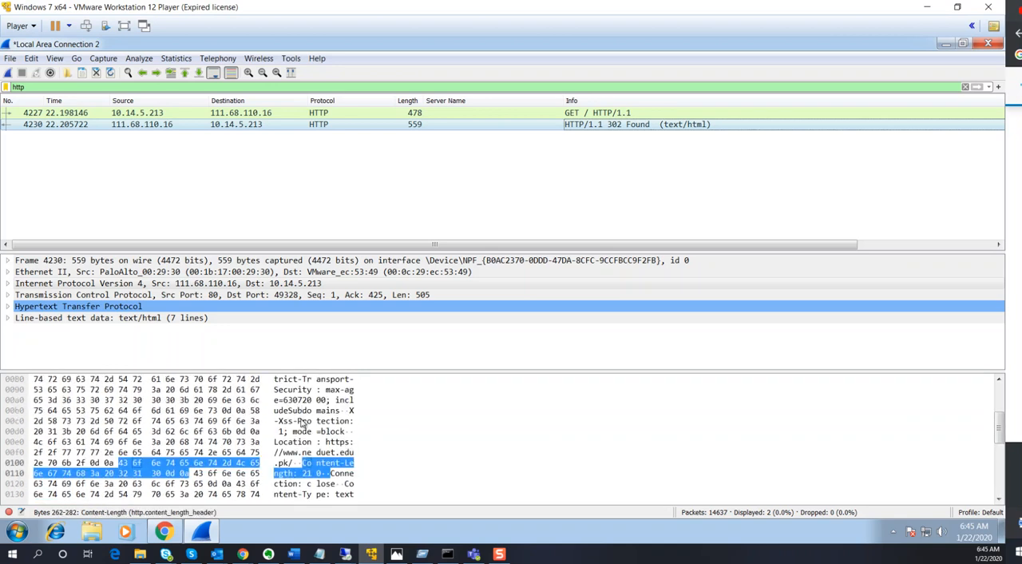
Expand the Hypertext Transfer Protocol layer of the 302 Found packet and examine its Content-Length and Location headers
click(9, 306)
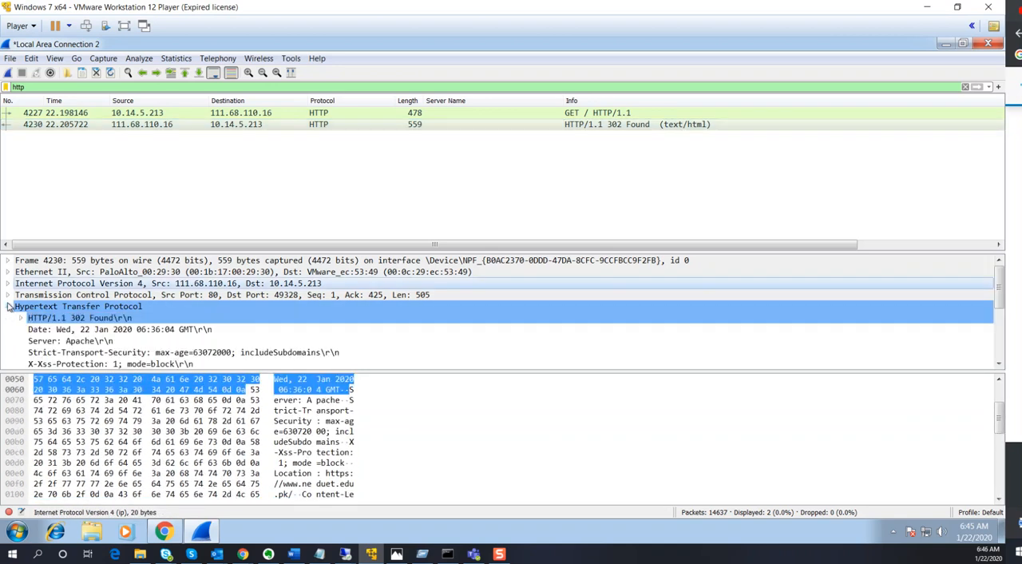
scroll(186, 328, down, 2)
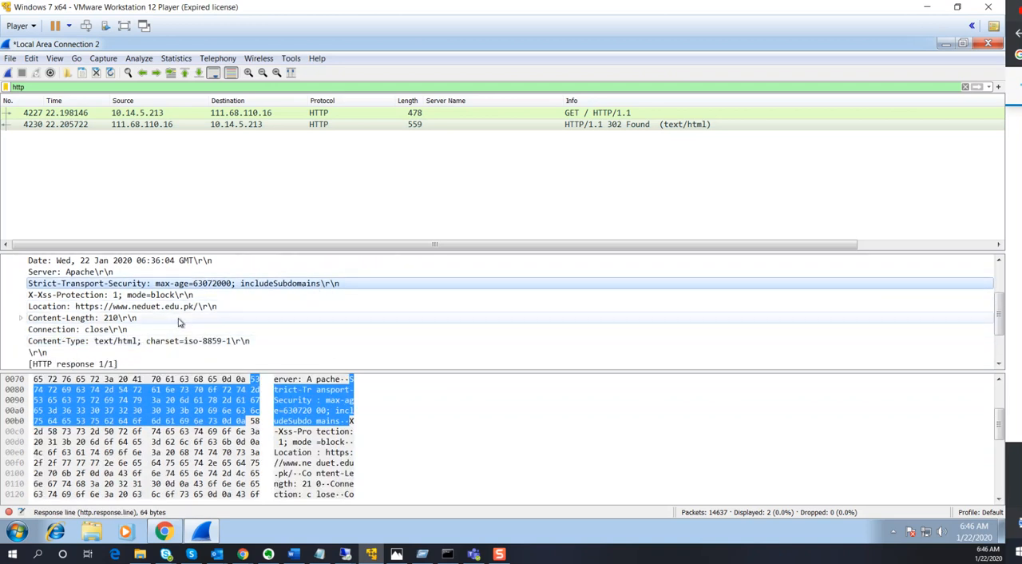
click(172, 318)
click(200, 306)
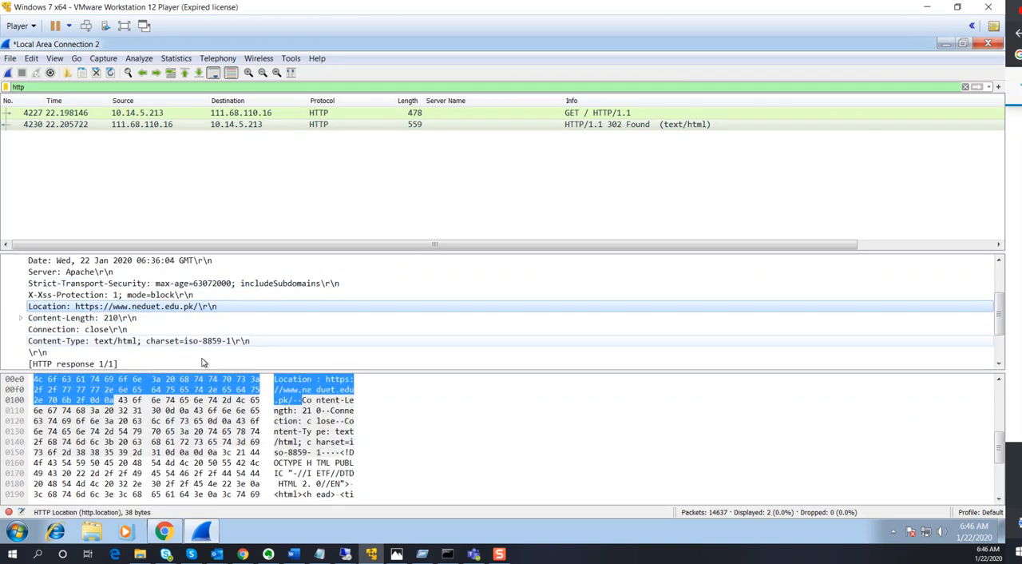
scroll(112, 308, up, 1)
Replace the display filter with "tcp.port == 80 || udp.port == 80" and apply it
double_click(17, 86)
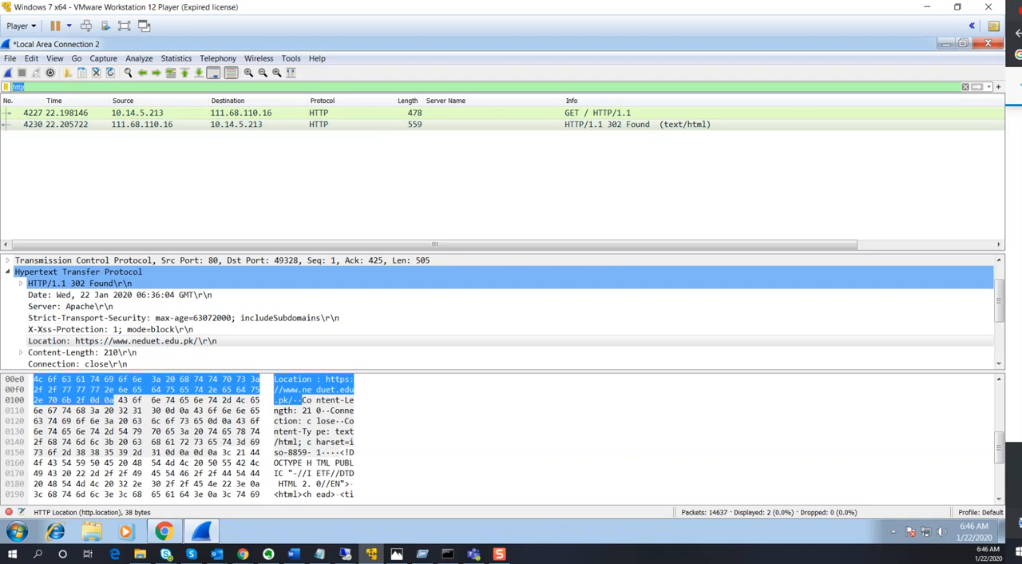
text(tcp.)
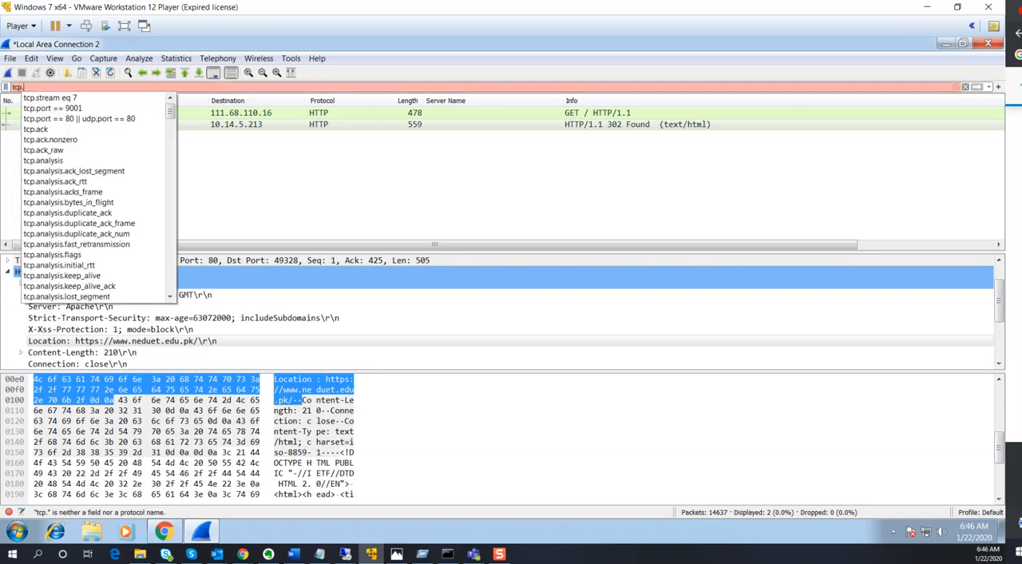
key(Down)
key(Down)
key(Down)
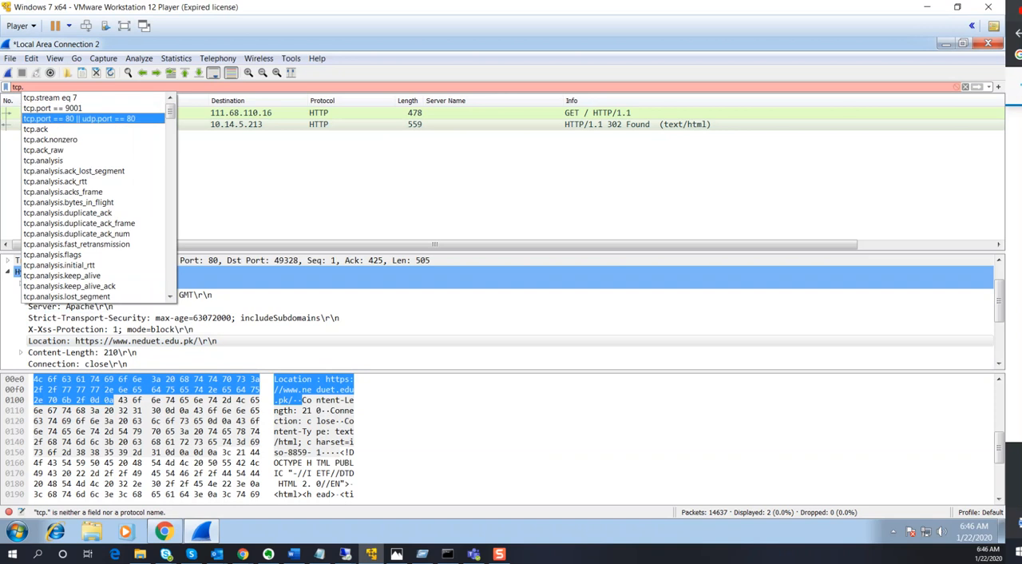
key(Return)
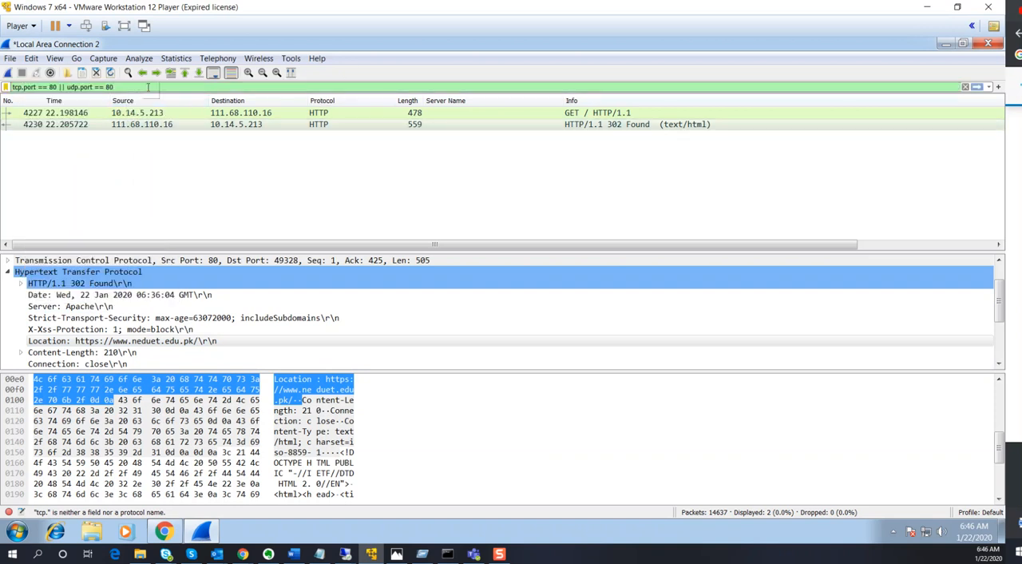
key(Return)
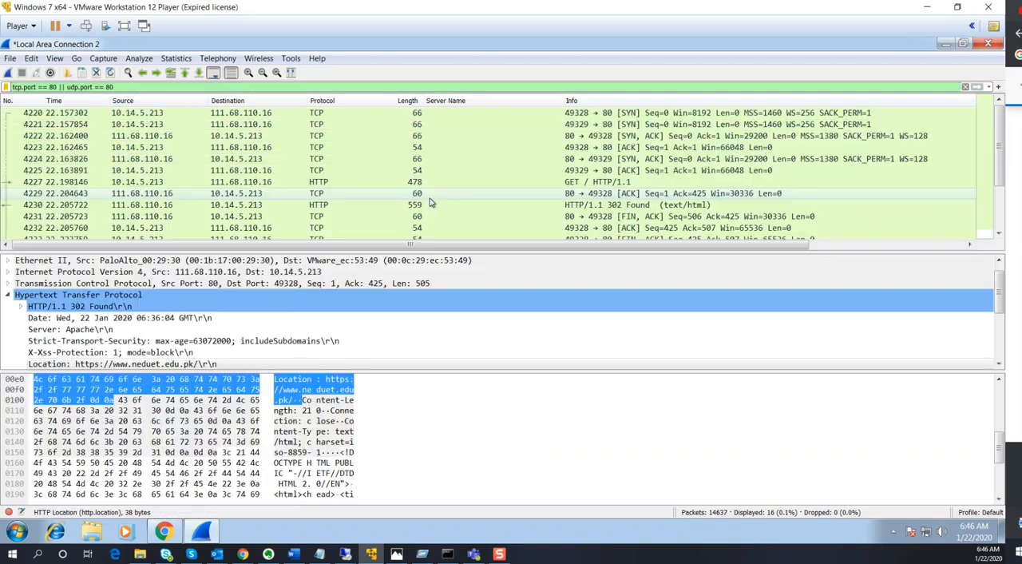
Inspect the SYN, SYN-ACK and ACK handshake packets and the User-Agent header of the GET / HTTP/1.1 packet
click(548, 116)
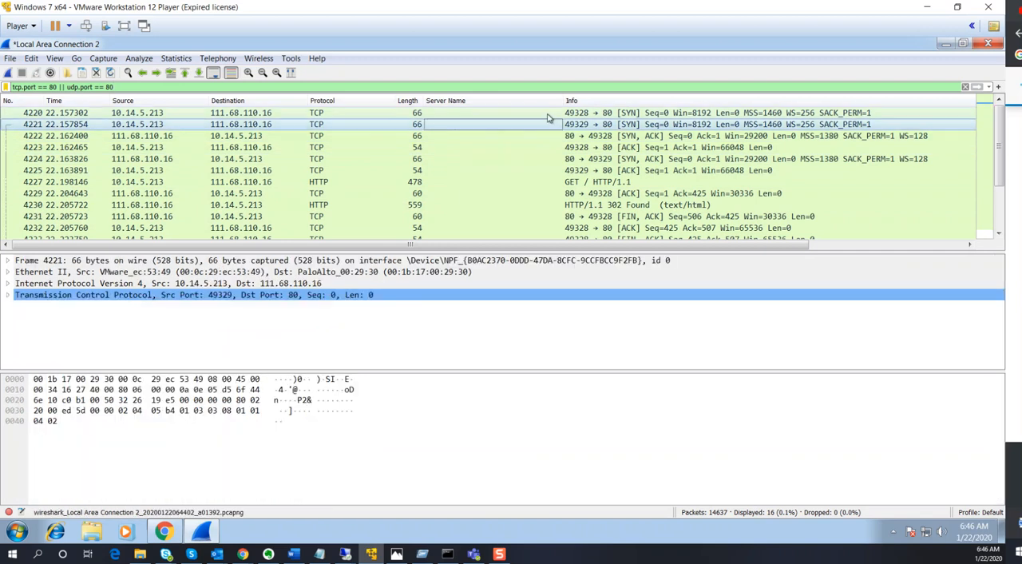
click(551, 136)
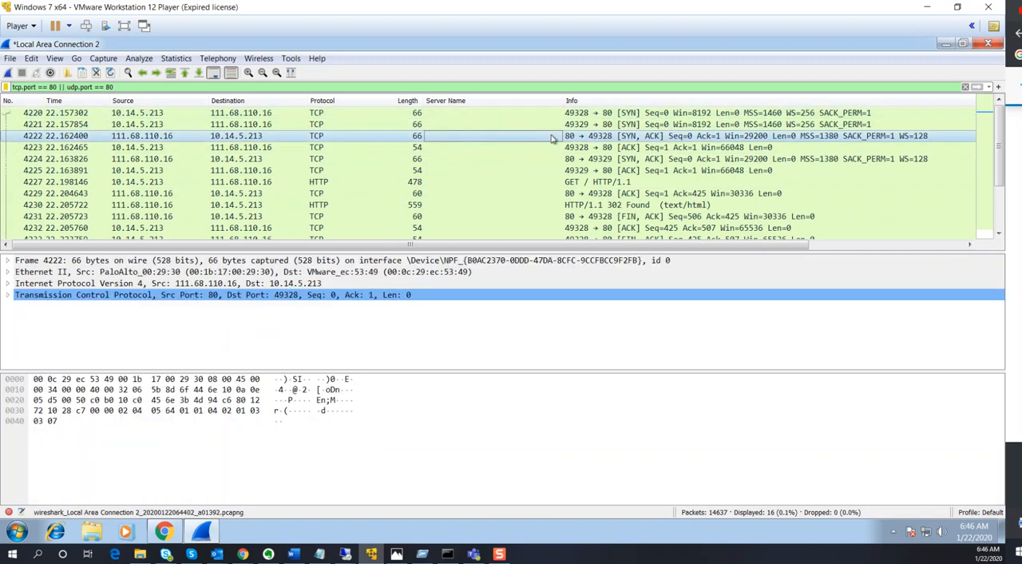
click(556, 170)
click(557, 182)
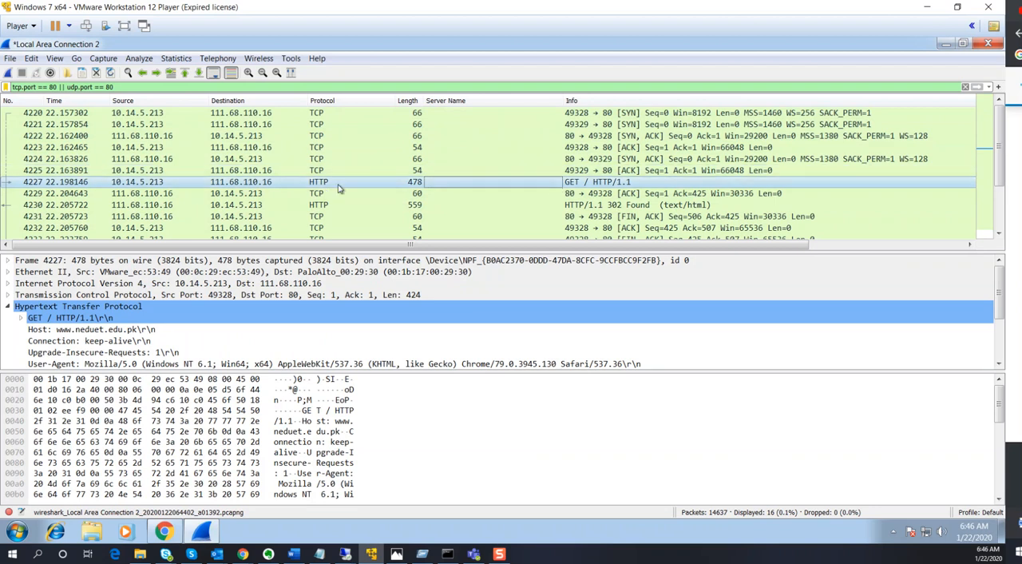
click(469, 361)
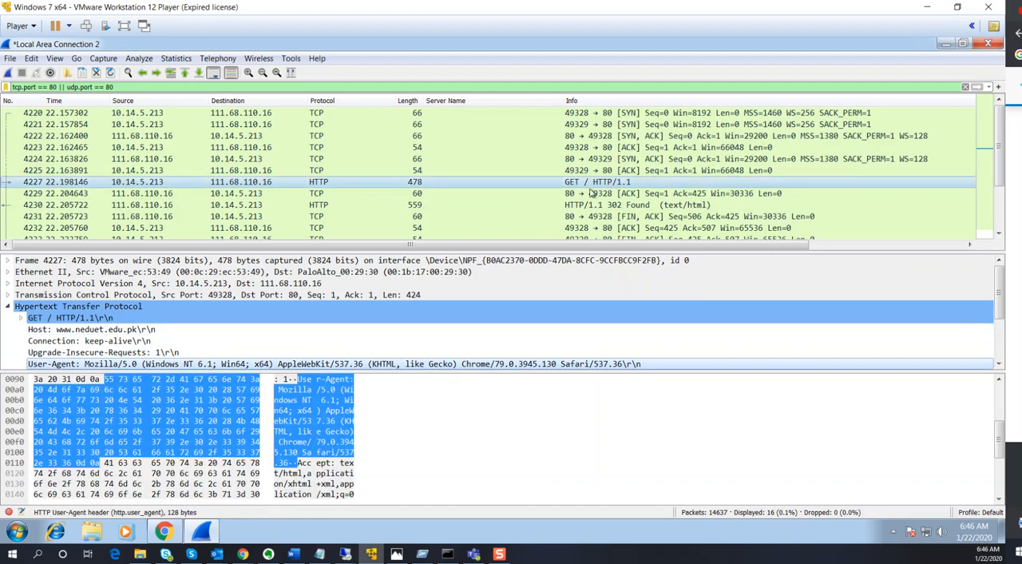
Examine the HTTP details of the 302 Found response in the port 80 traffic, including its Request URI
scroll(614, 161, down, 1)
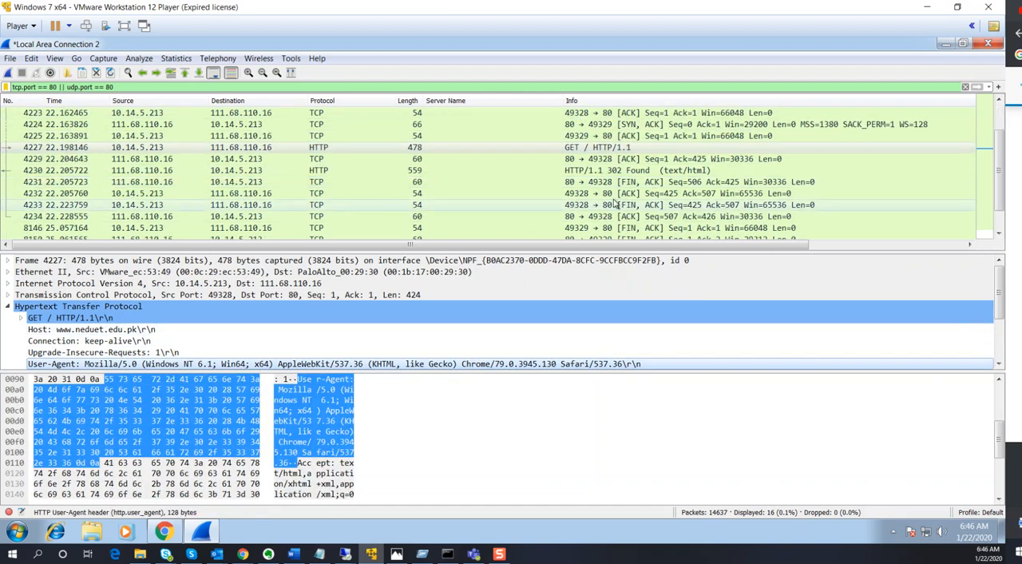
scroll(599, 160, down, 1)
click(591, 149)
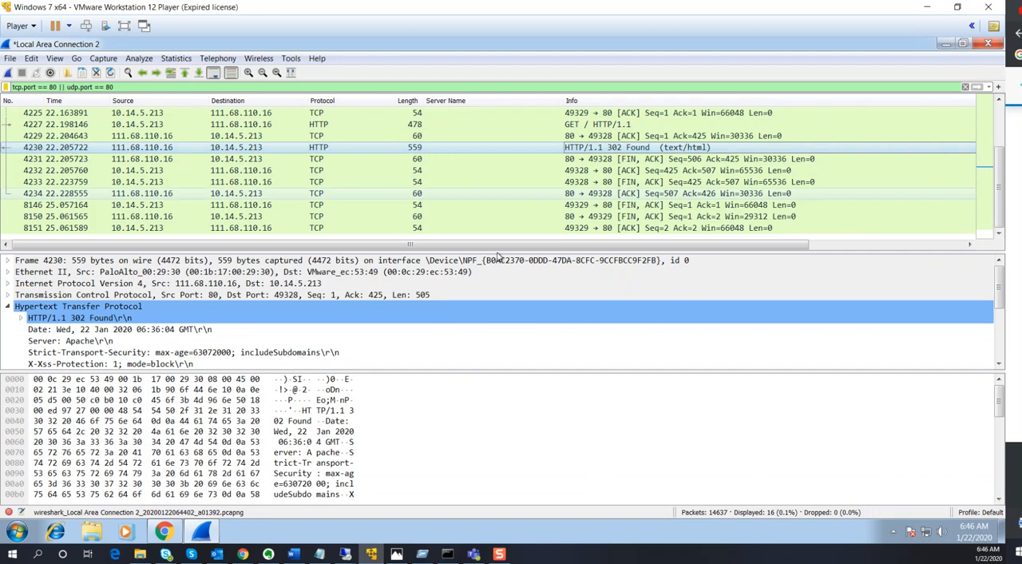
scroll(357, 350, down, 1)
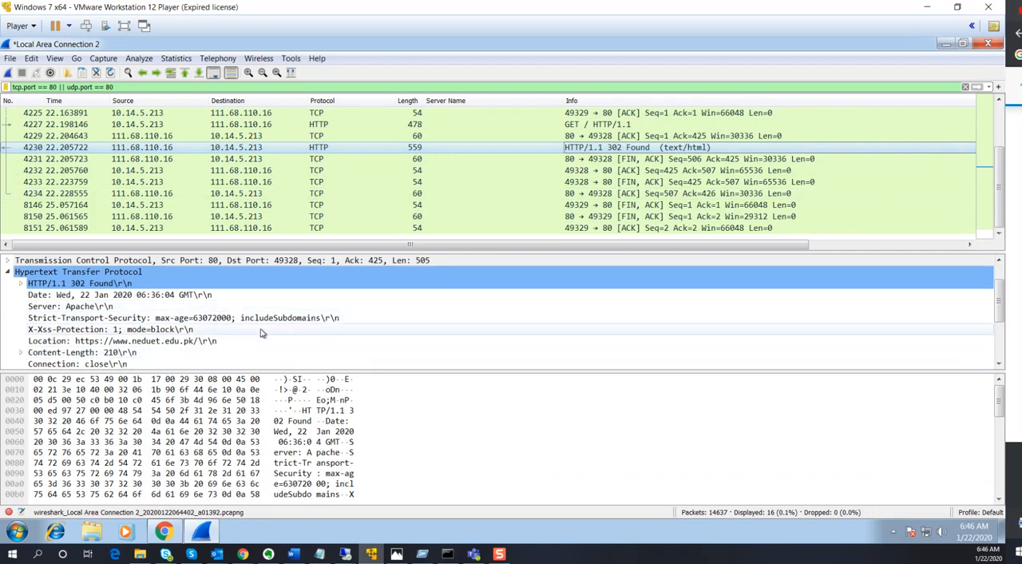
scroll(293, 343, down, 3)
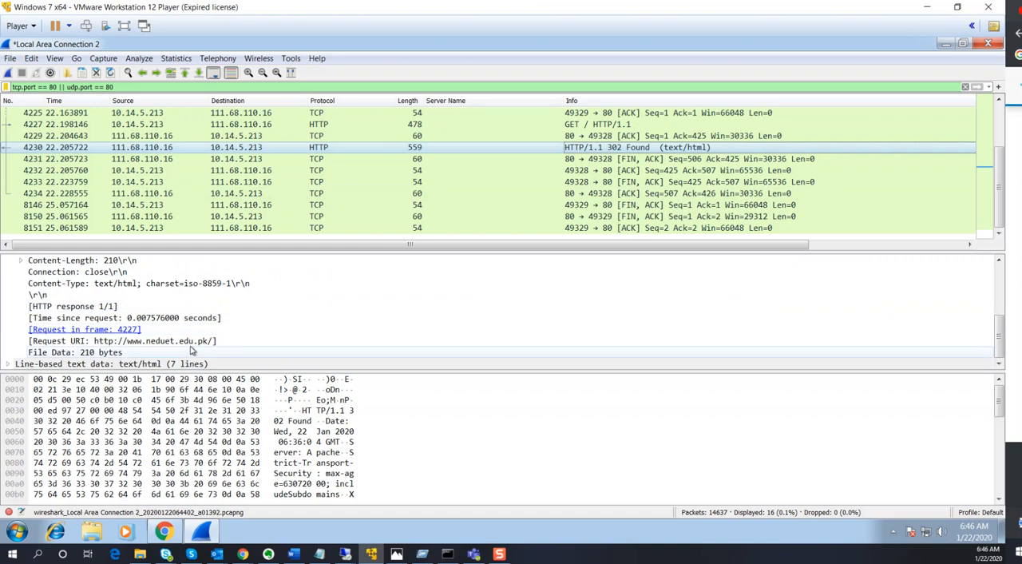
click(339, 340)
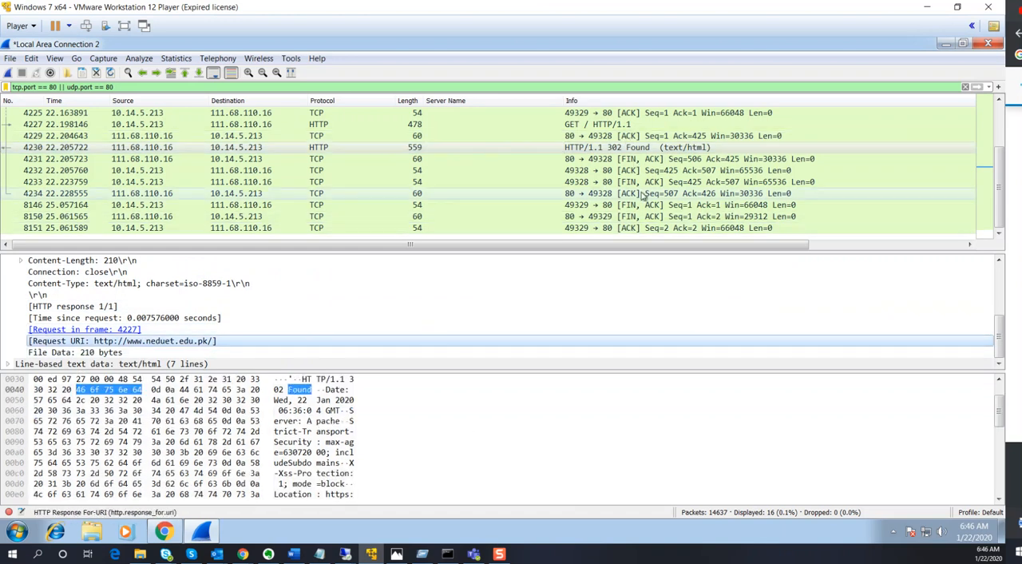
scroll(662, 169, up, 2)
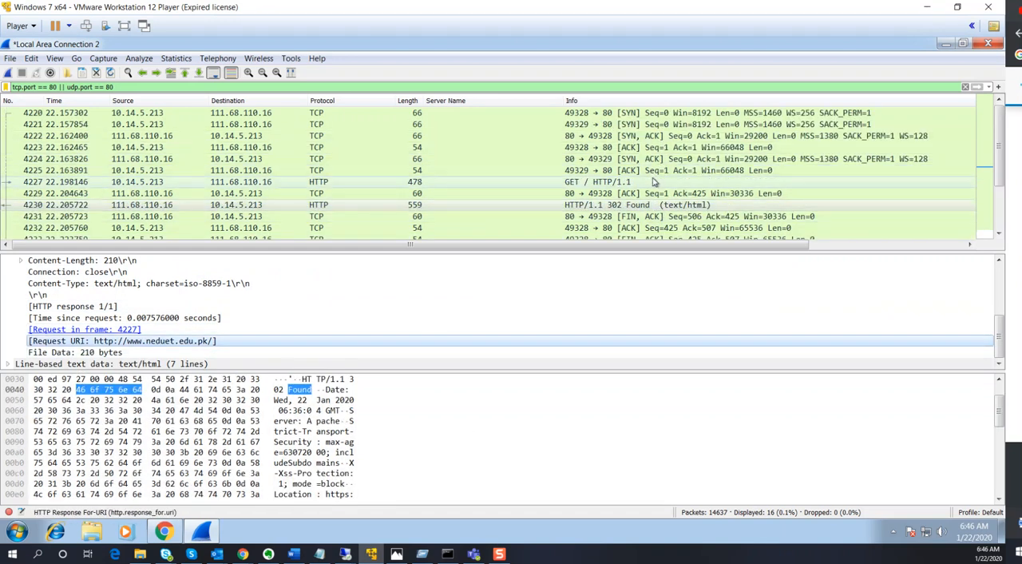
Close the current capture without saving the packets, and close the Chrome window showing the NEDUET site
click(10, 61)
click(32, 126)
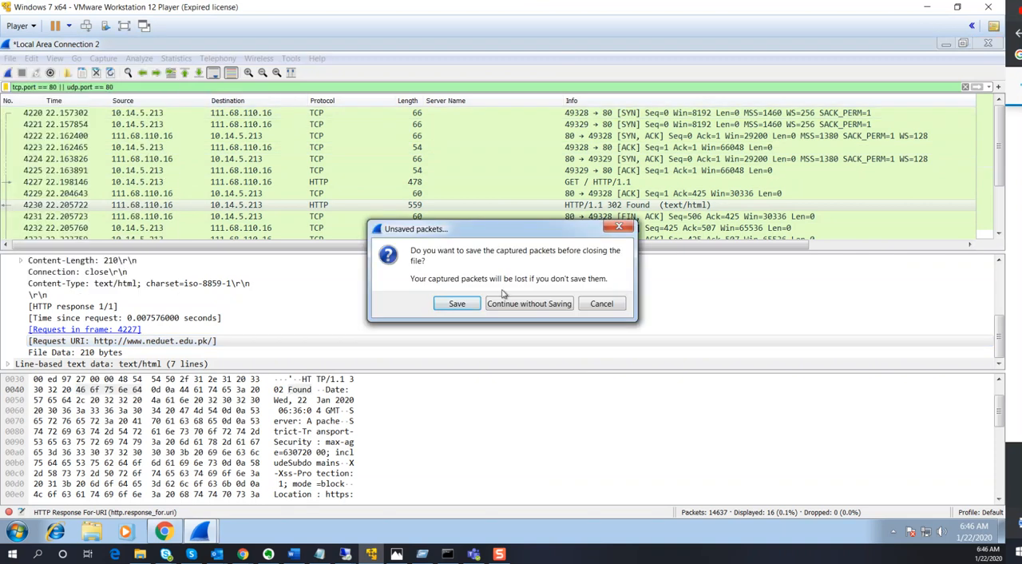
click(511, 297)
drag(444, 50, 525, 120)
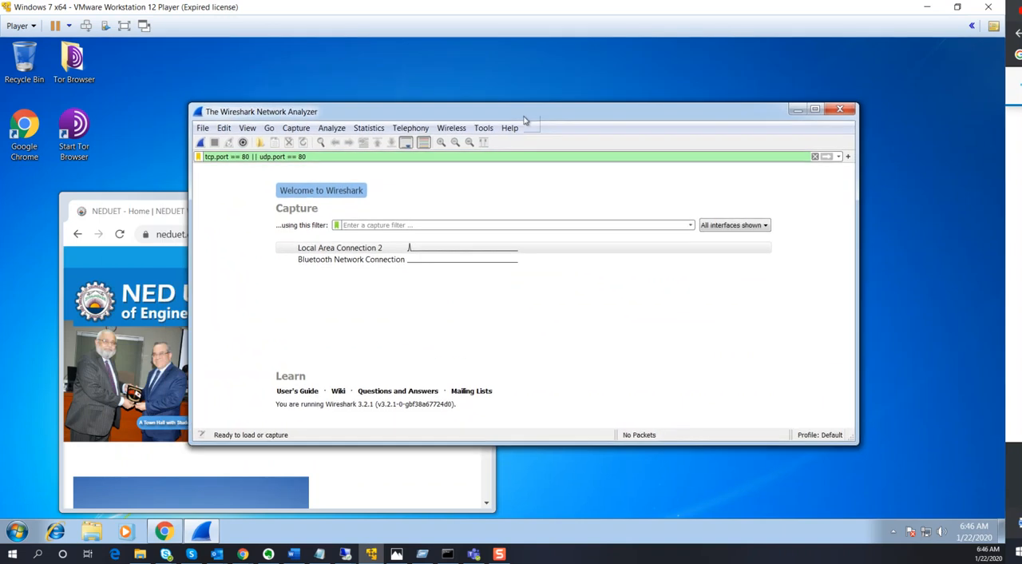
click(114, 214)
click(484, 208)
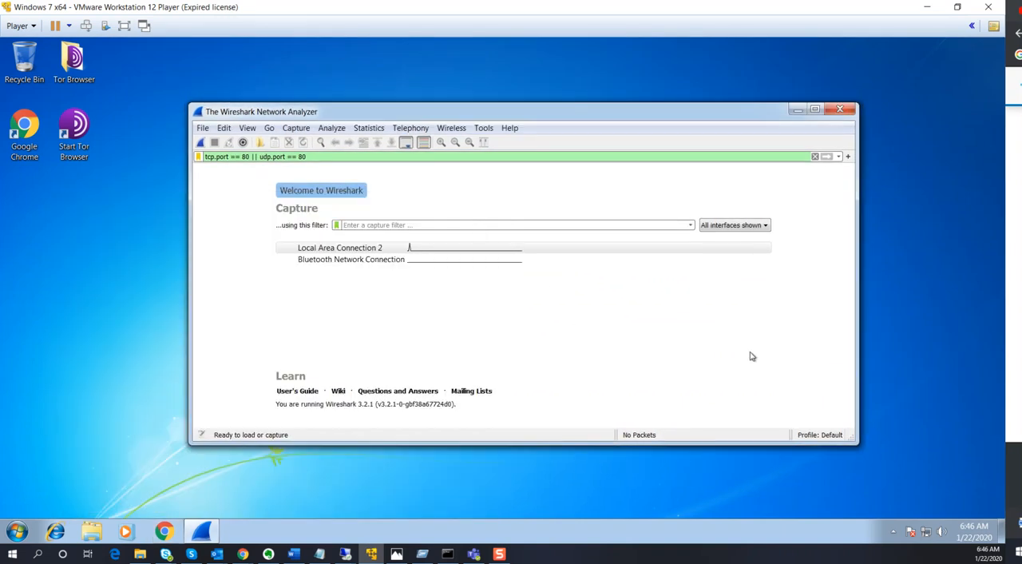
Start a new capture on Local Area Connection 2 with the display filter cleared, and launch Tor Browser
double_click(356, 250)
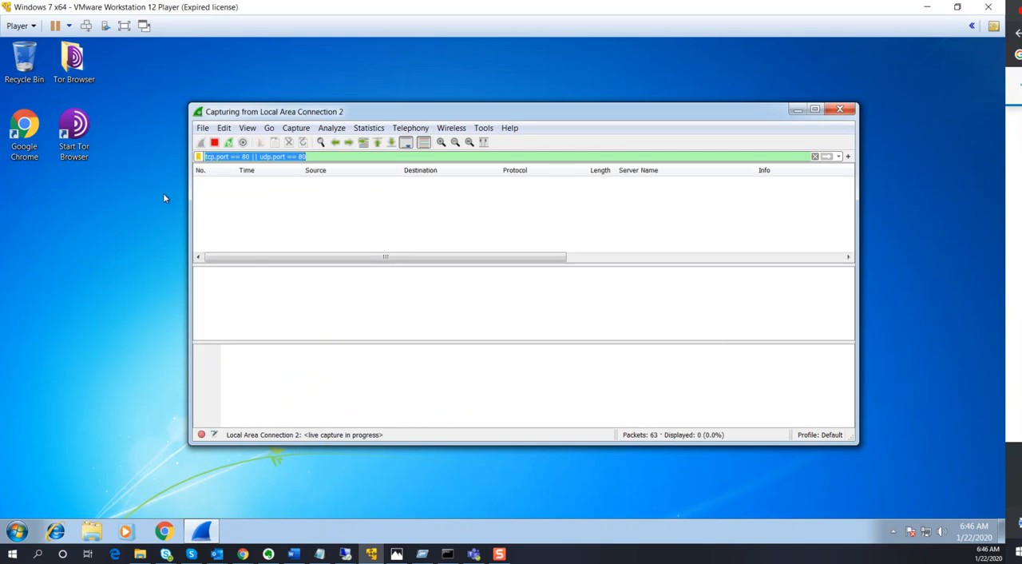
click(91, 142)
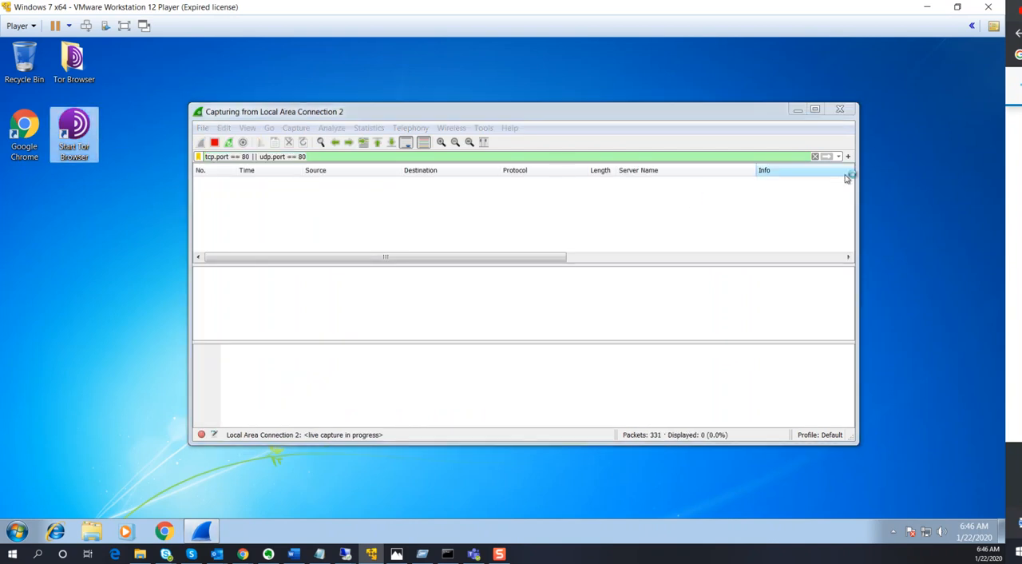
click(815, 156)
drag(511, 115, 636, 119)
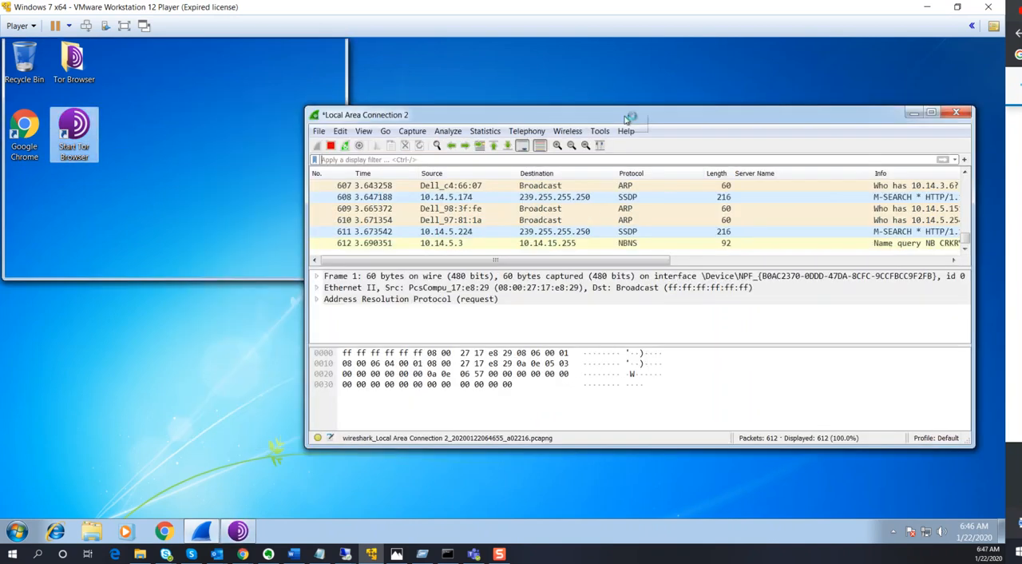
click(171, 193)
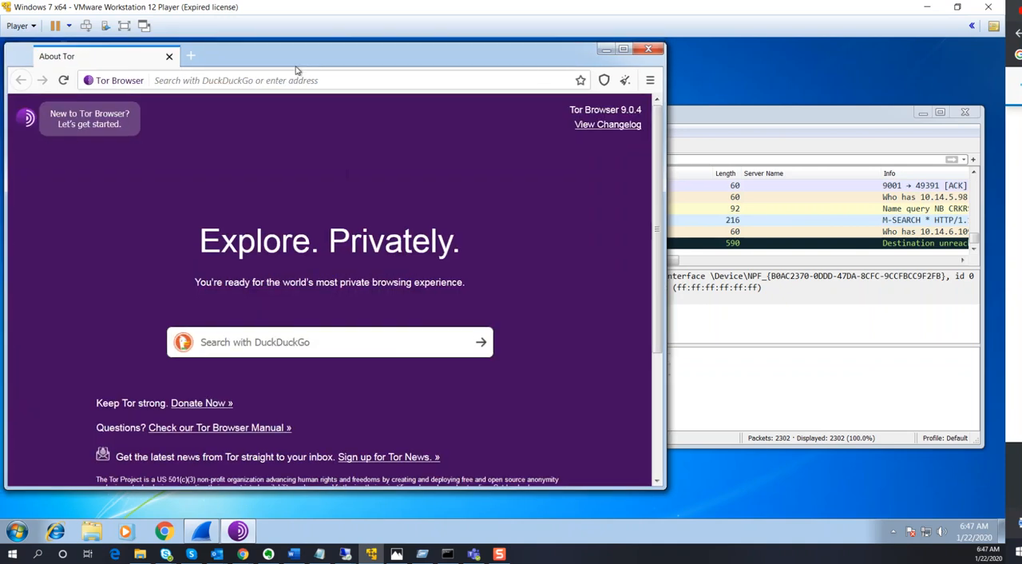
drag(292, 58, 346, 228)
click(345, 248)
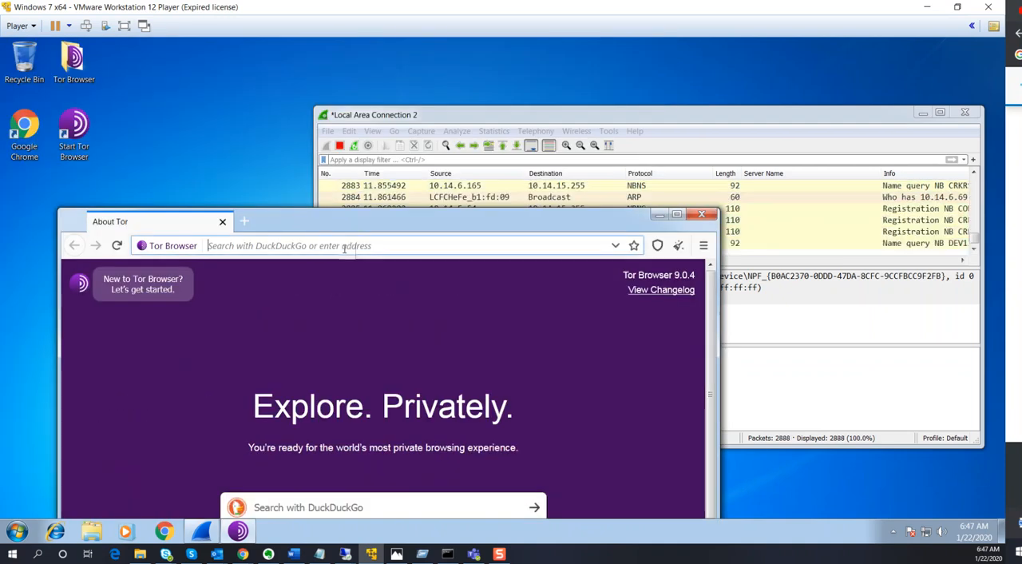
text(www.)
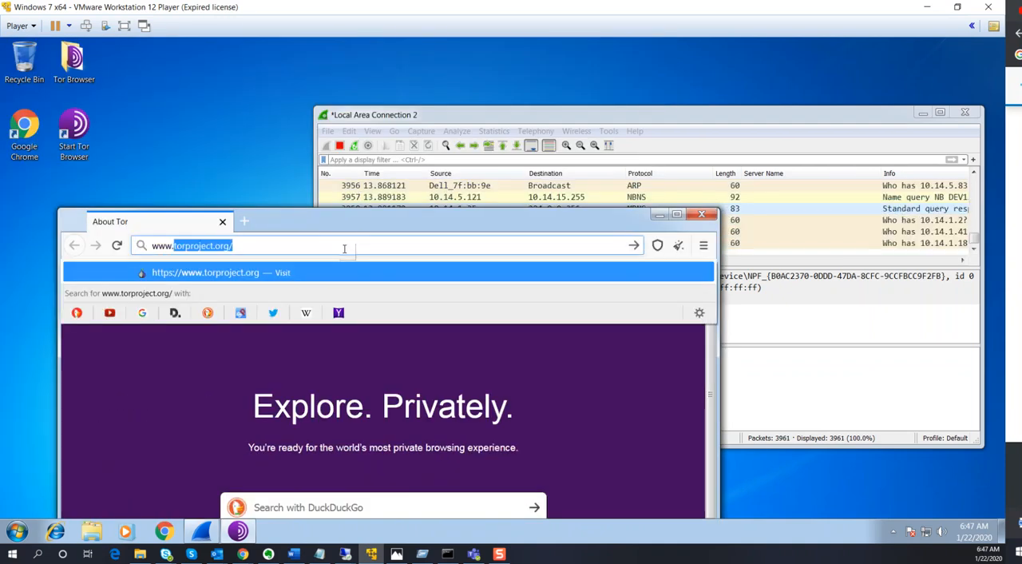
text(neduet)
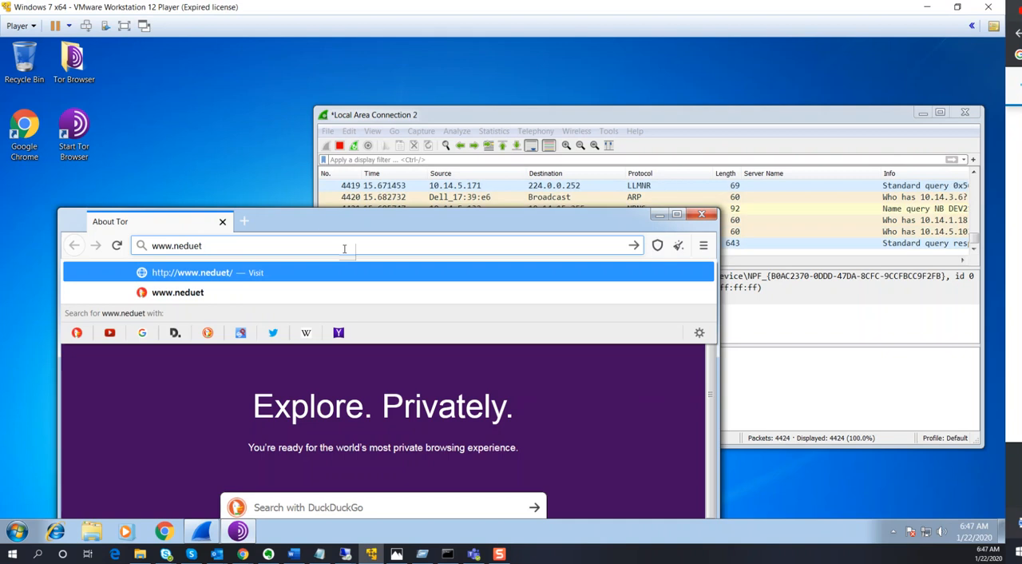
text(.edu.pk)
key(Return)
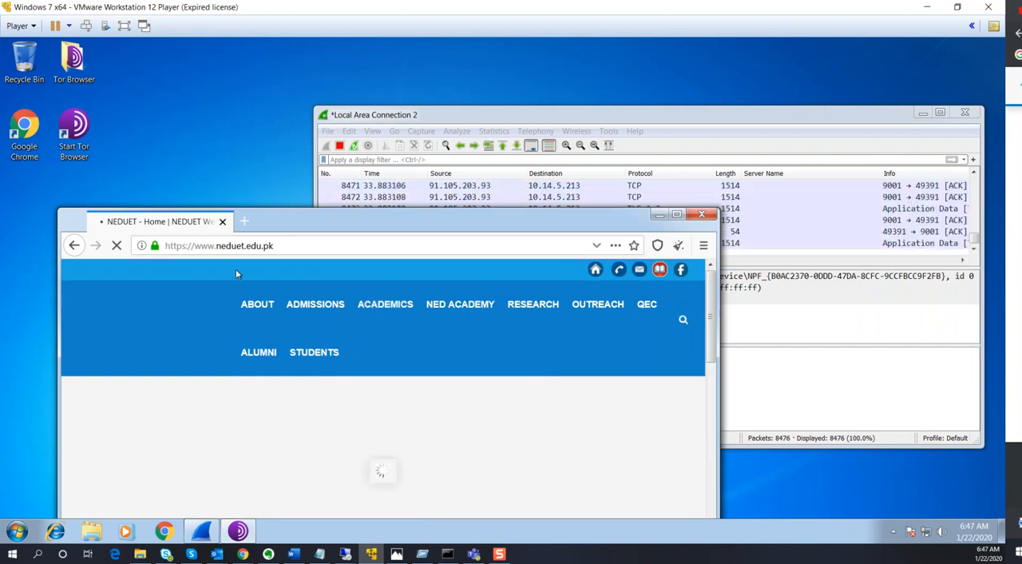
Browse through the NEDUET home page in Tor Browser while the capture is running
drag(568, 117, 541, 95)
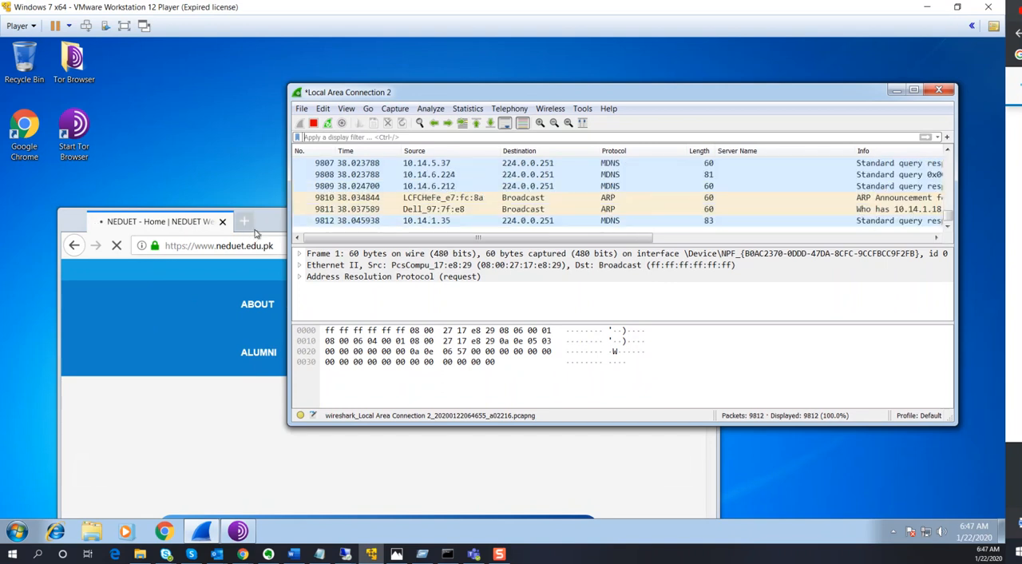
click(196, 411)
scroll(204, 427, down, 2)
scroll(205, 427, down, 4)
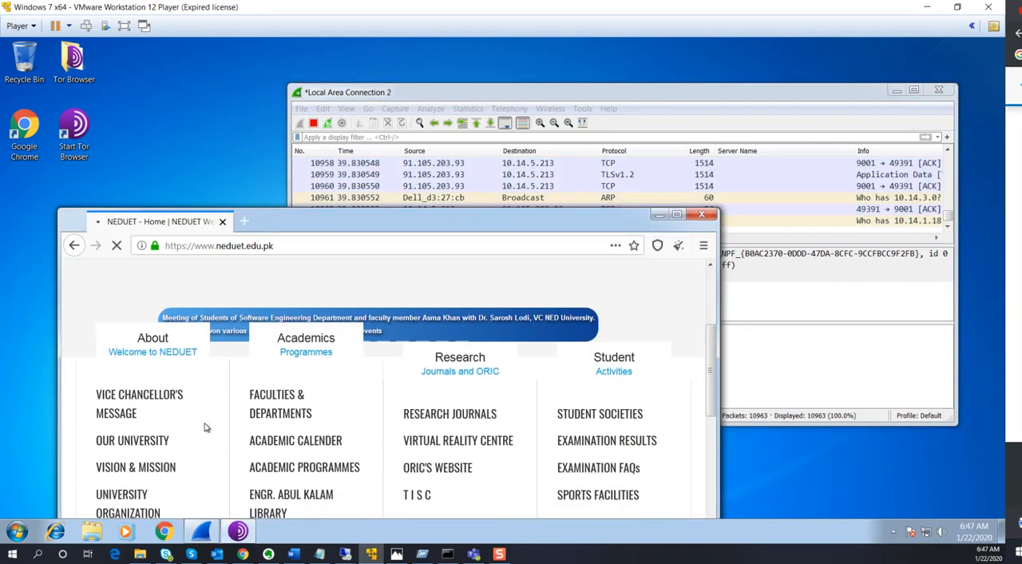
scroll(313, 330, up, 4)
Switch to Wireshark, stop the running capture and maximize its window
click(434, 95)
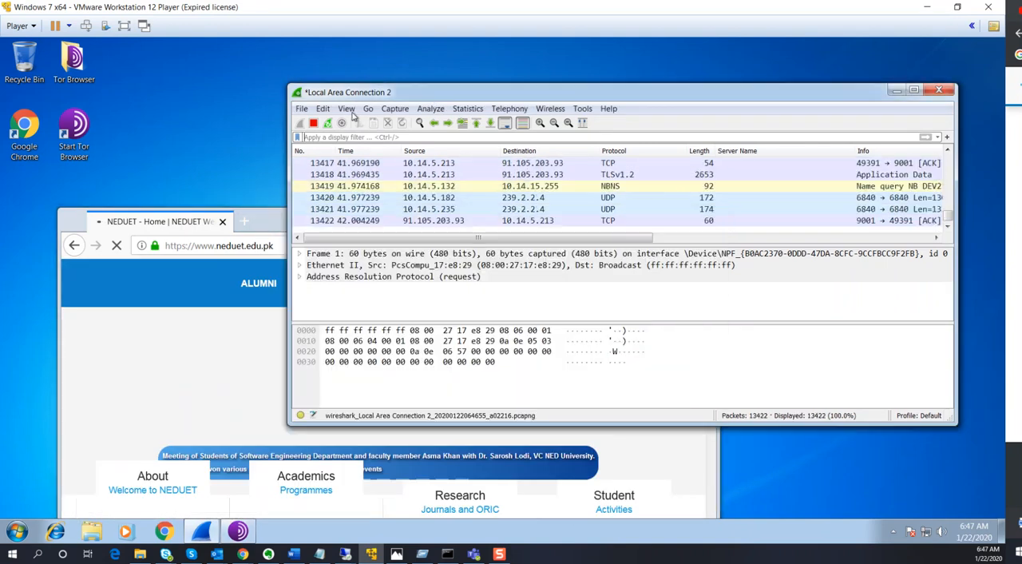
click(312, 123)
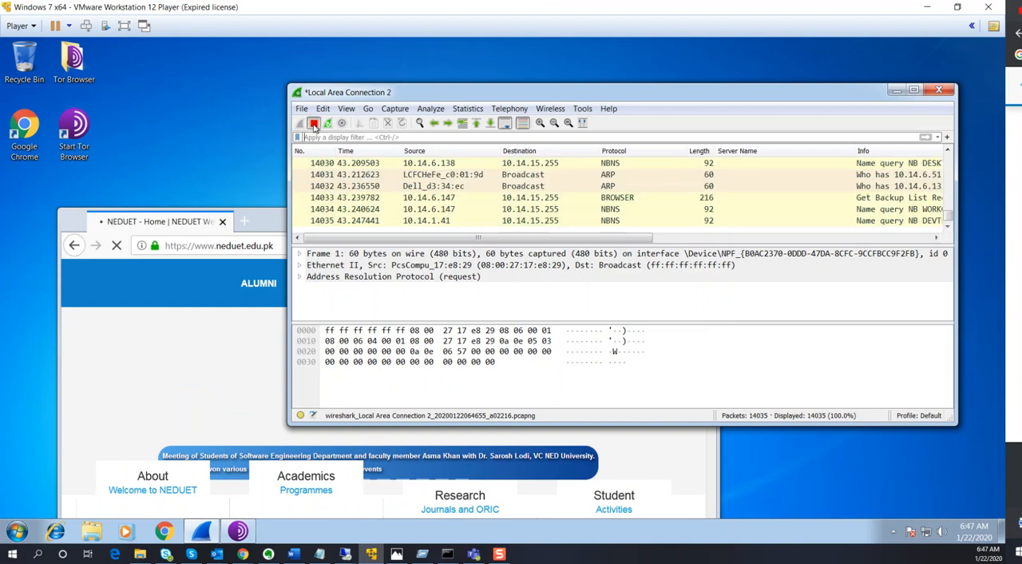
double_click(450, 92)
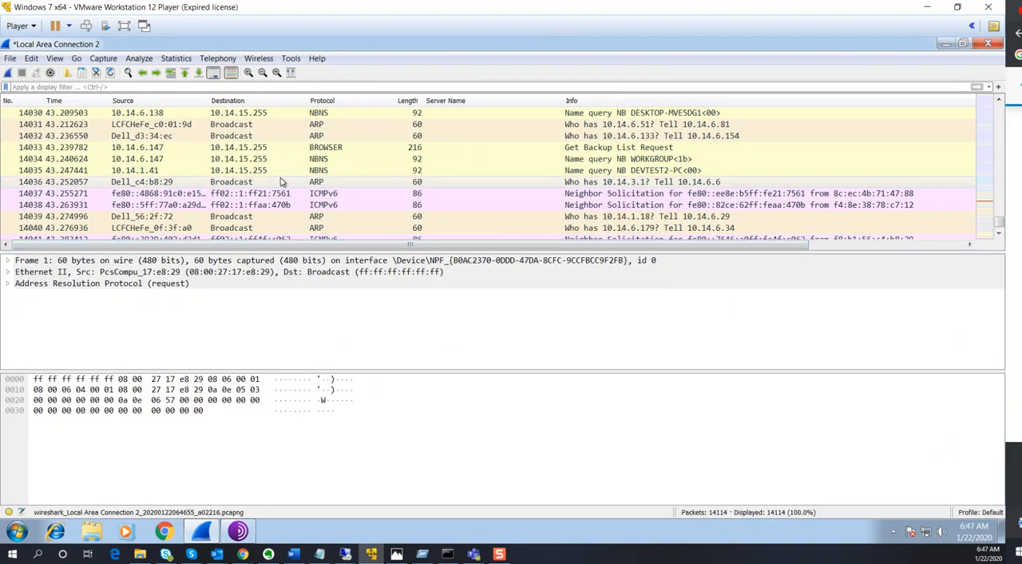
Filter the packets captured during the Tor Browser session with the display filter "http"
click(300, 87)
text(http)
key(Return)
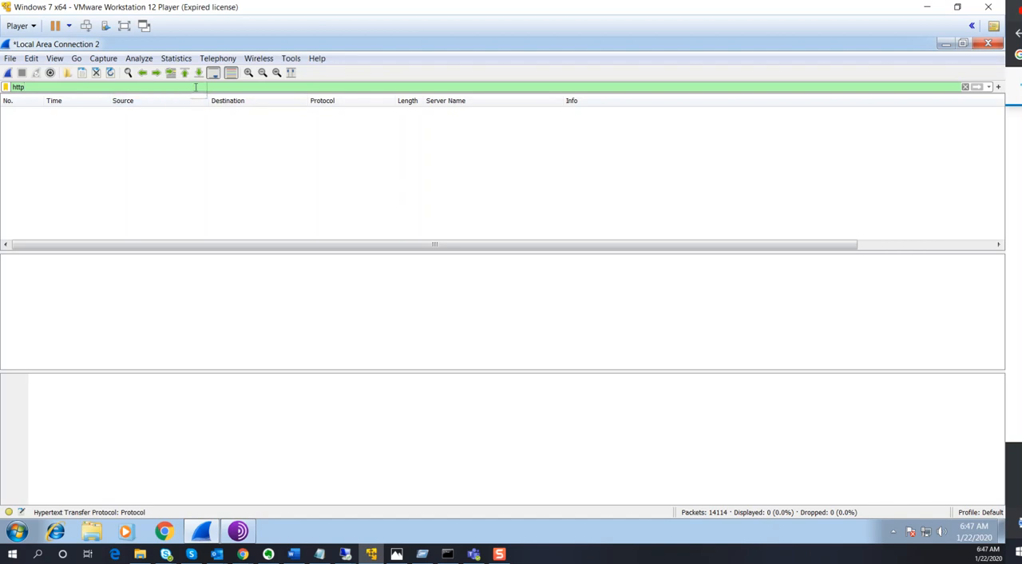
Replace the display filter with "tcp.port == 9001" and apply it to the Tor Browser capture
key(BackSpace)
key(BackSpace)
key(BackSpace)
key(BackSpace)
text(tcp)
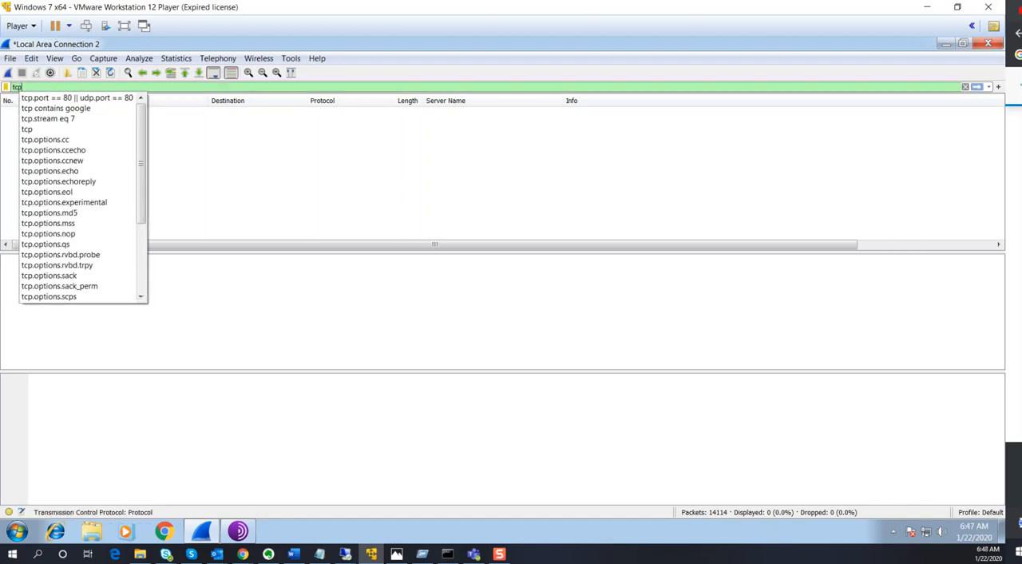
text(.port =)
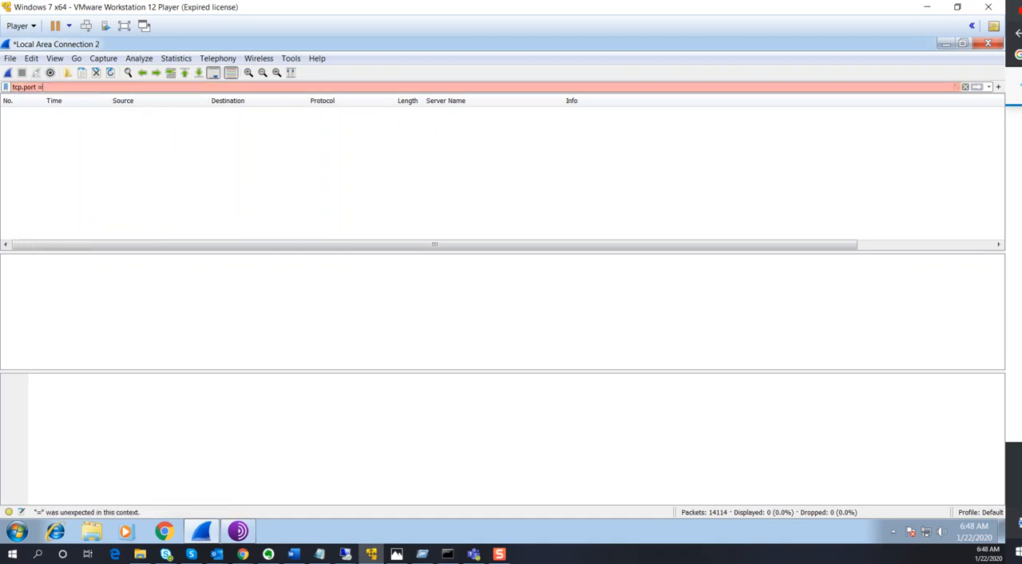
text(= 9001)
key(Return)
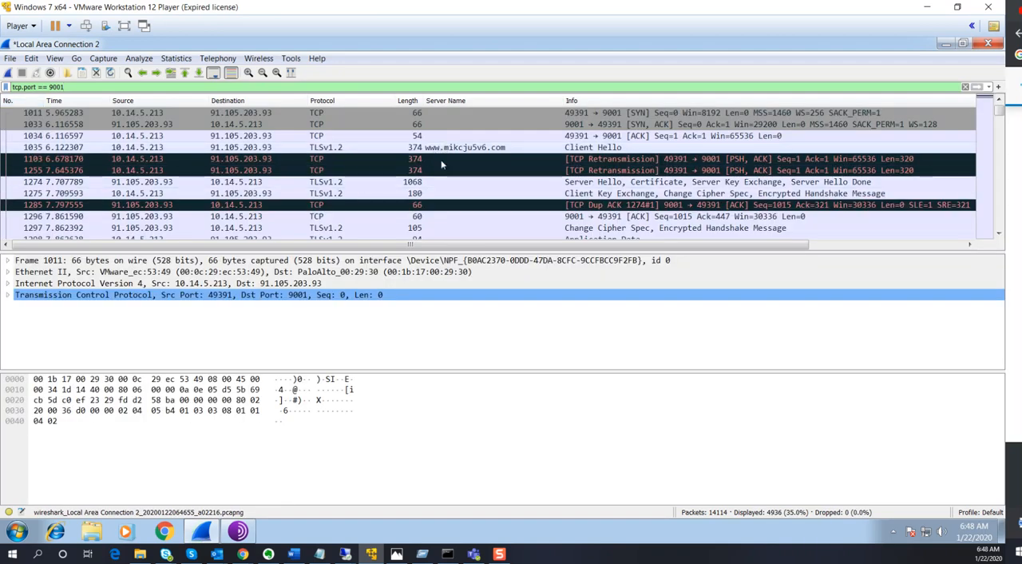
scroll(441, 164, down, 1)
scroll(436, 178, down, 1)
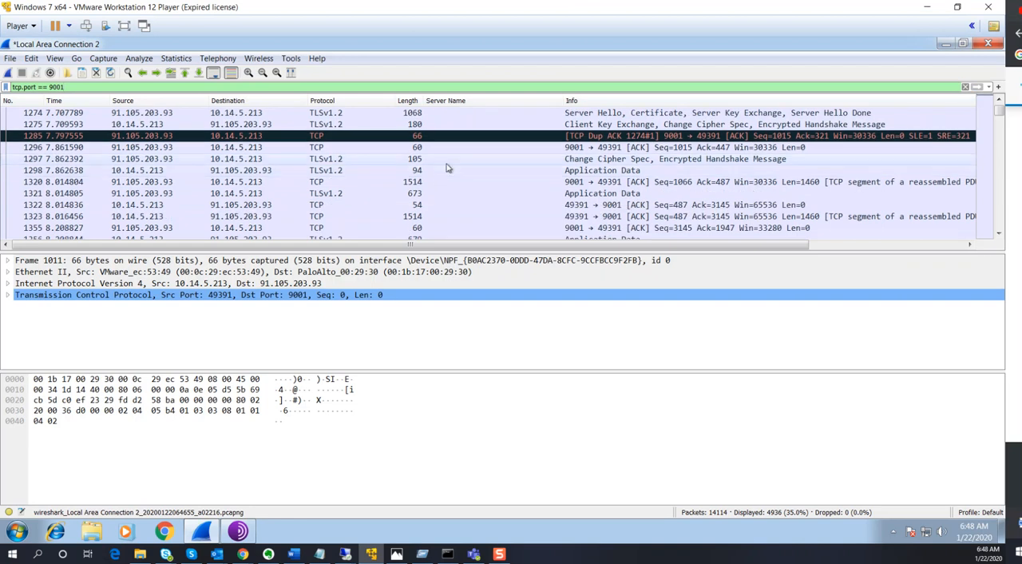
scroll(455, 158, up, 2)
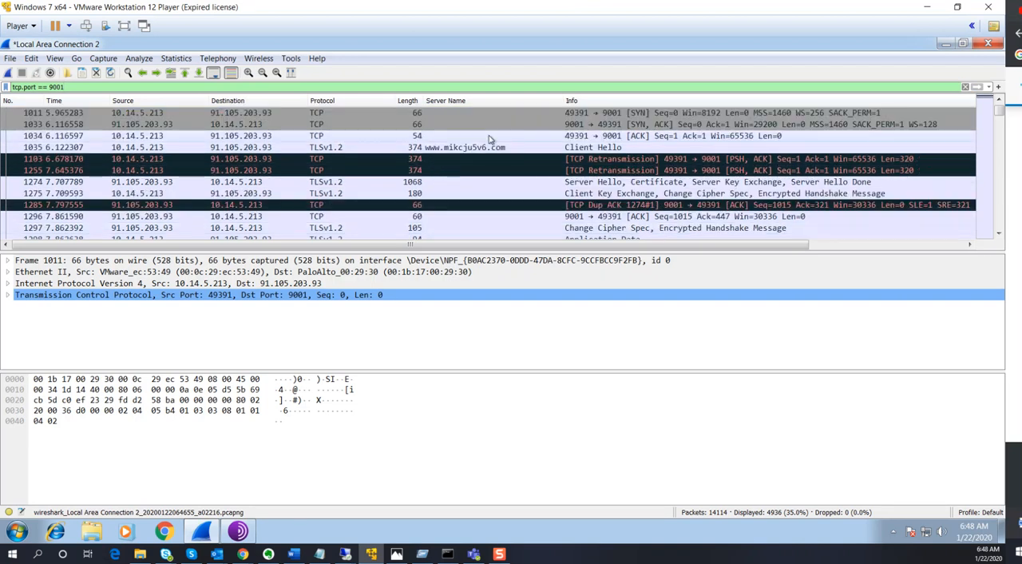
click(492, 148)
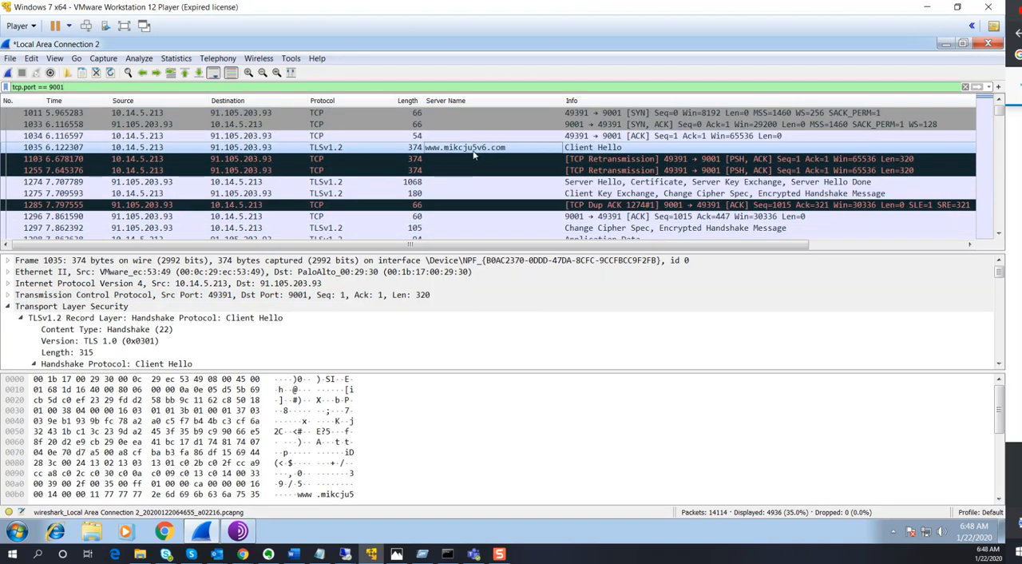
scroll(308, 335, down, 1)
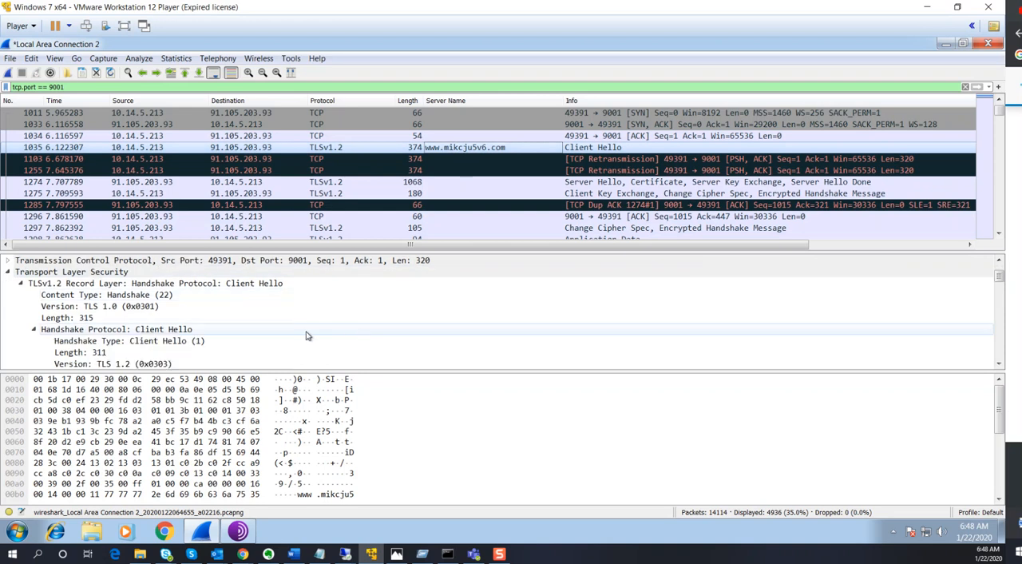
scroll(380, 455, down, 3)
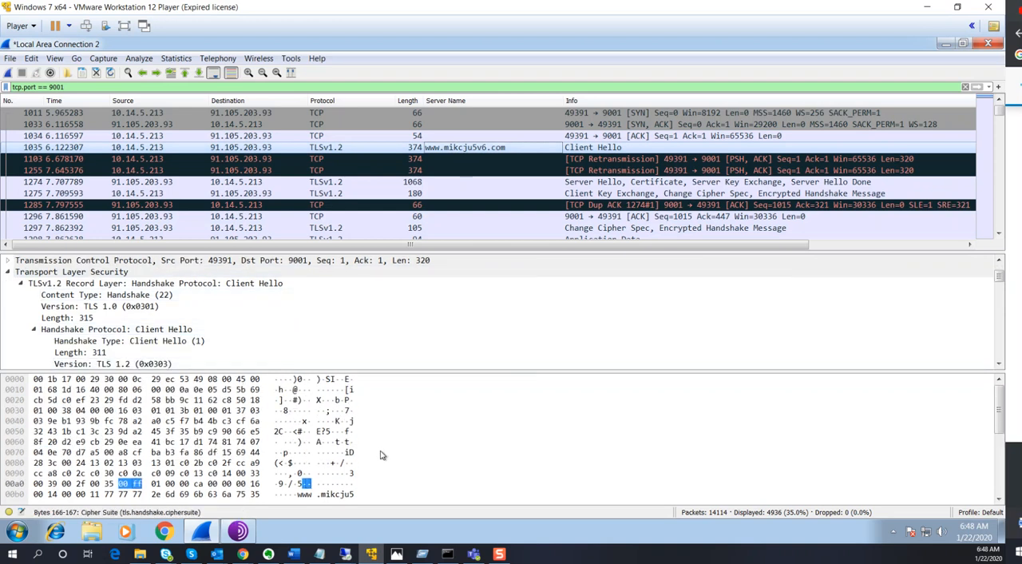
scroll(381, 455, down, 1)
scroll(381, 455, up, 4)
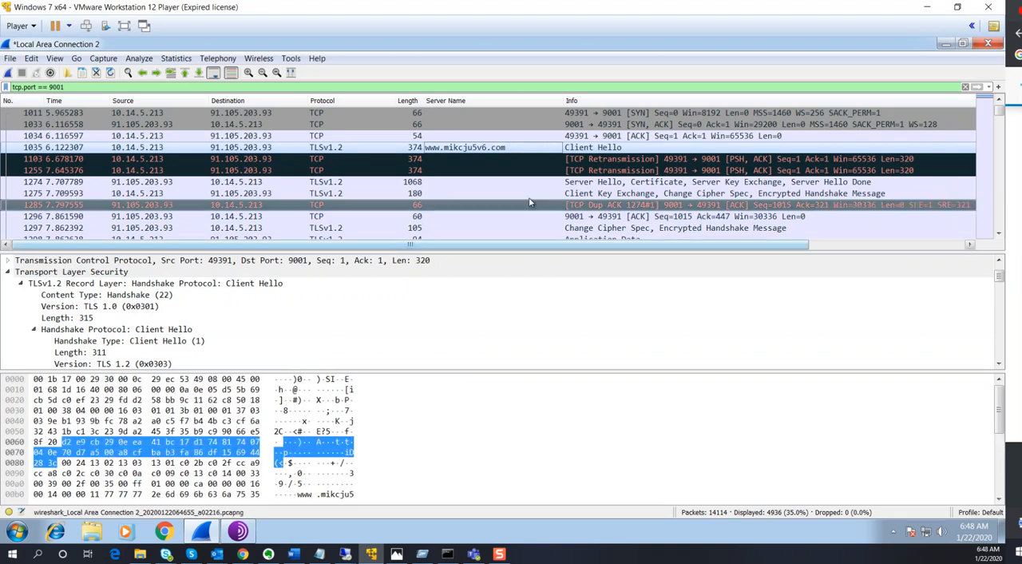
Inspect the Server Hello and Client Key Exchange packets, then the Encrypted Application Data field of packet 1298
click(566, 183)
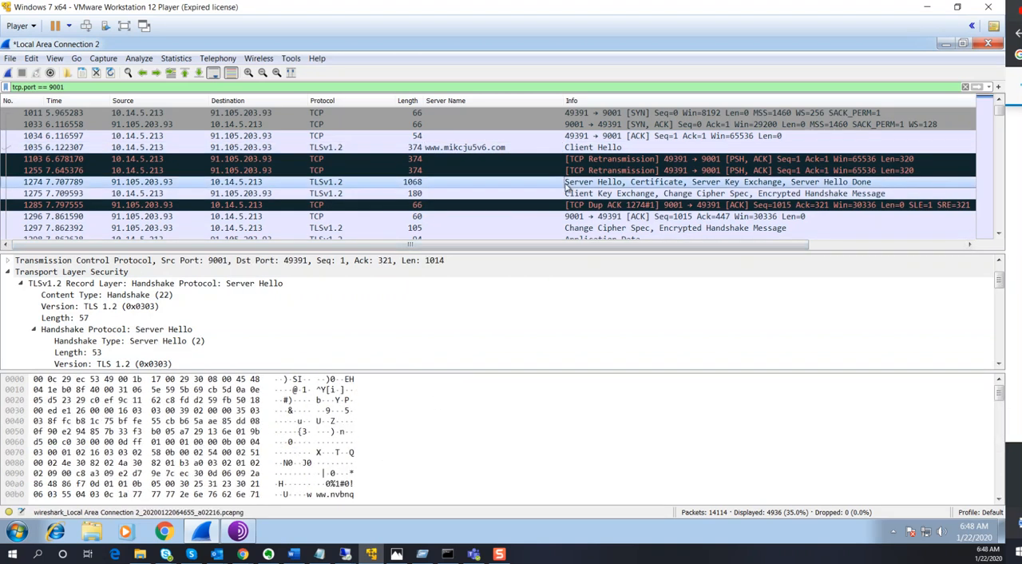
click(728, 194)
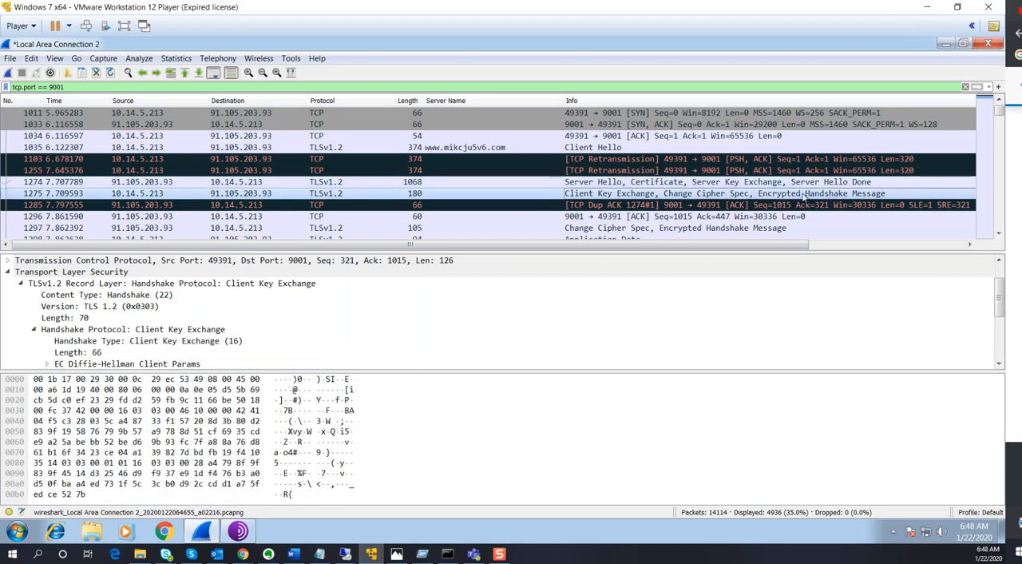
scroll(561, 200, down, 1)
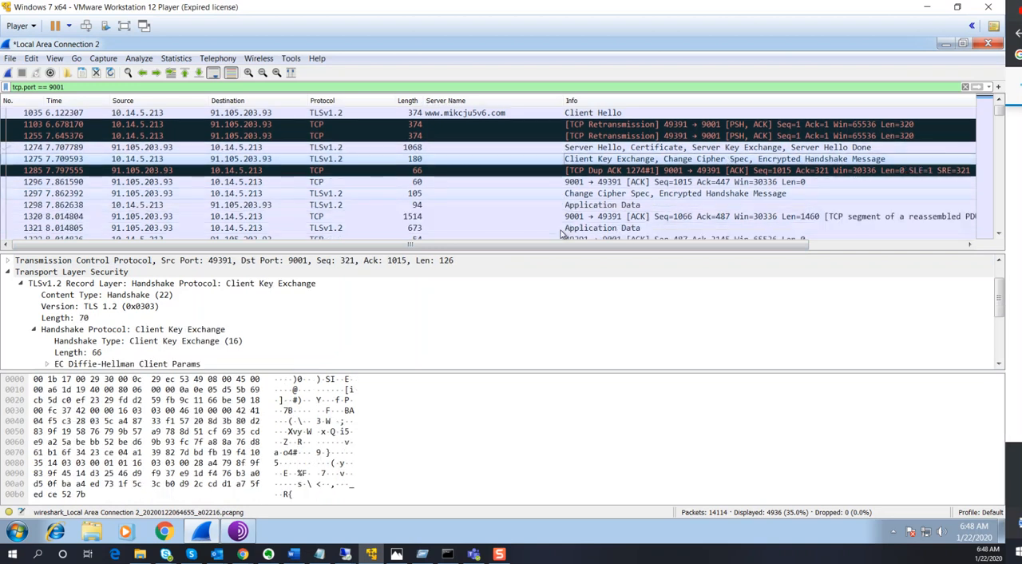
click(557, 183)
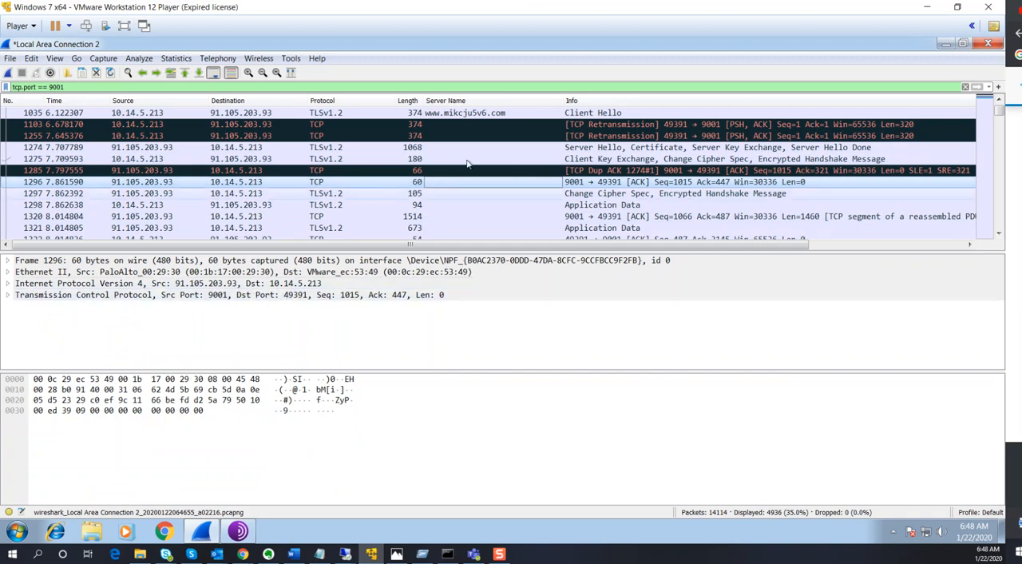
click(459, 205)
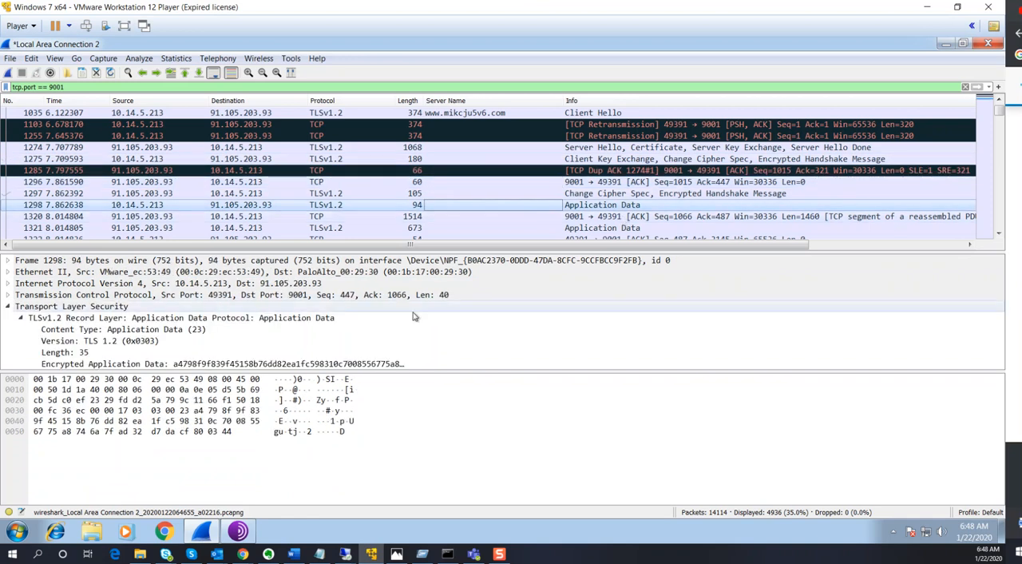
click(311, 365)
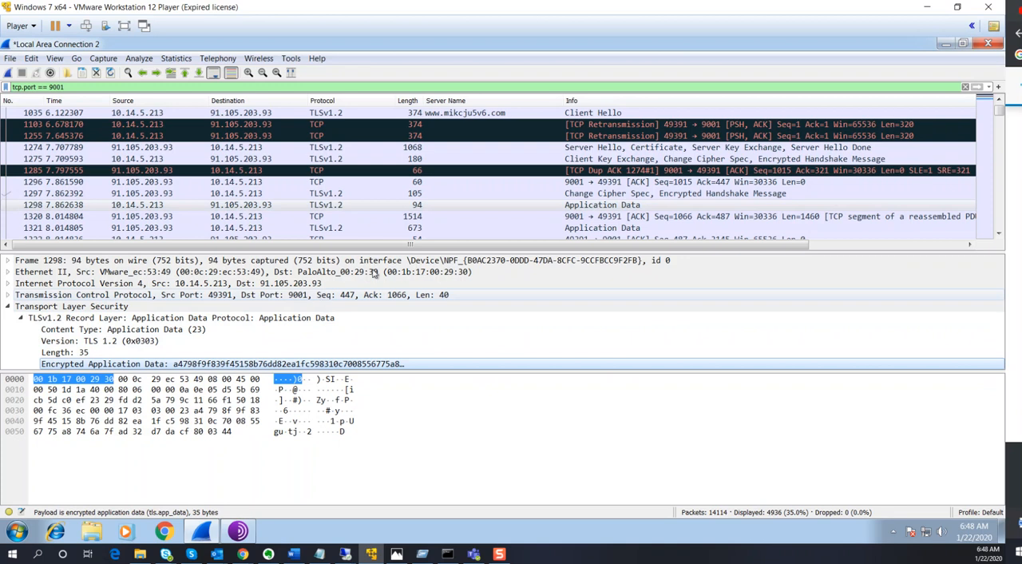
Inspect further Application Data packets in the port 9001 traffic, including packets 1321 and 1414
scroll(488, 200, down, 1)
click(495, 195)
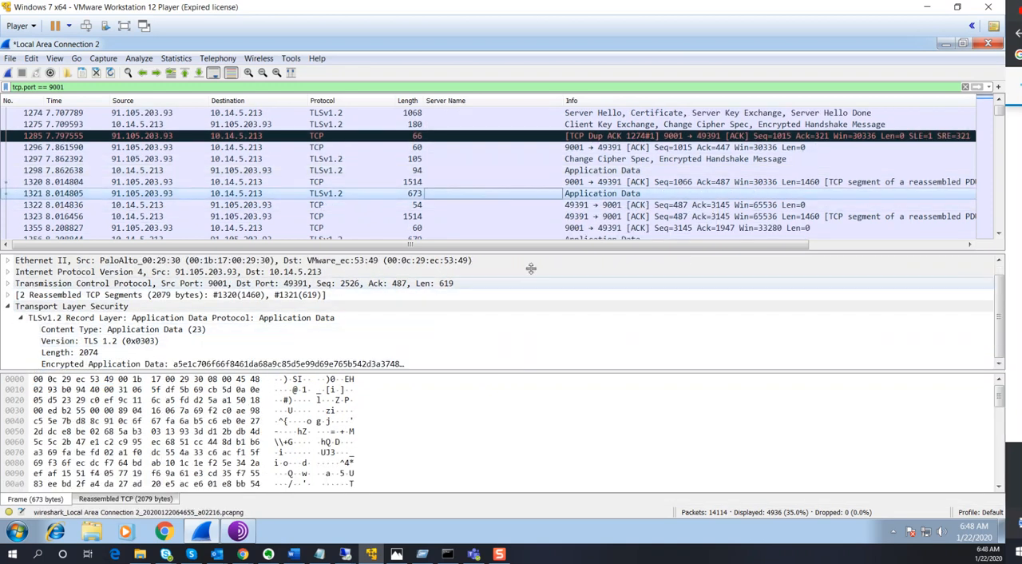
scroll(541, 226, down, 2)
scroll(551, 214, down, 1)
click(552, 205)
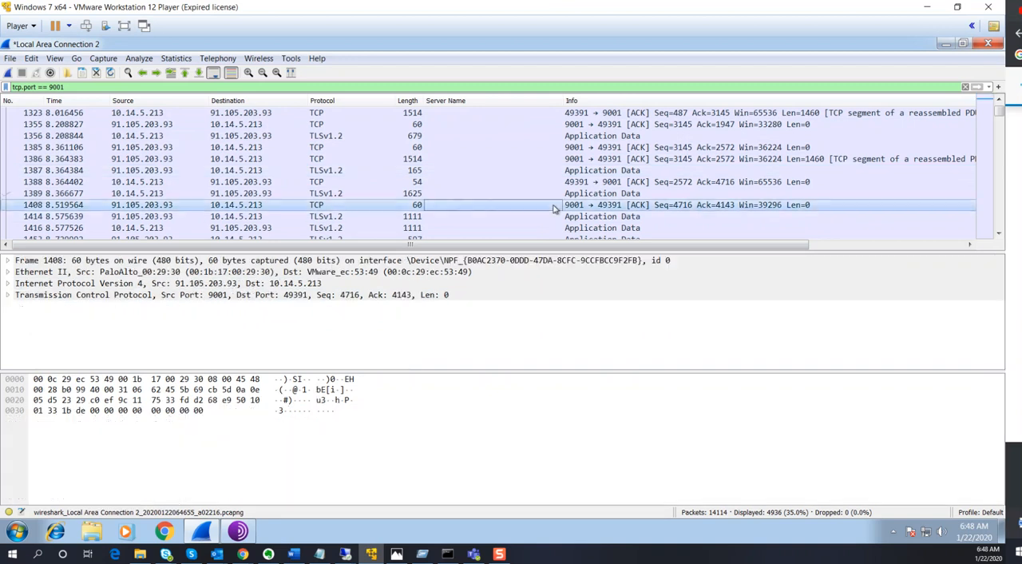
click(552, 216)
scroll(553, 218, down, 2)
scroll(374, 180, up, 7)
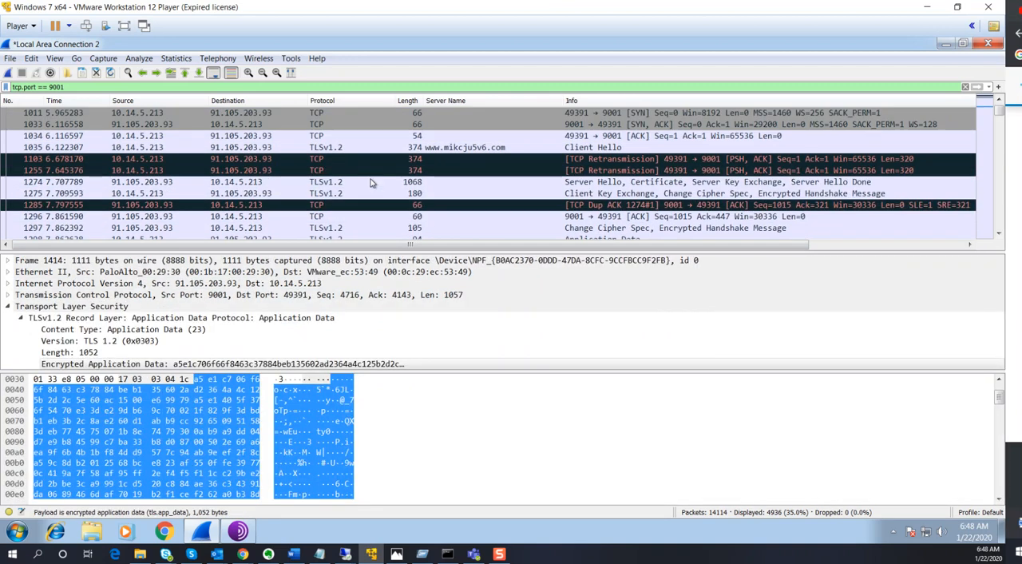
Replace the display filter with "tcp contains ned" and apply it
drag(136, 86, 12, 86)
text(tp co)
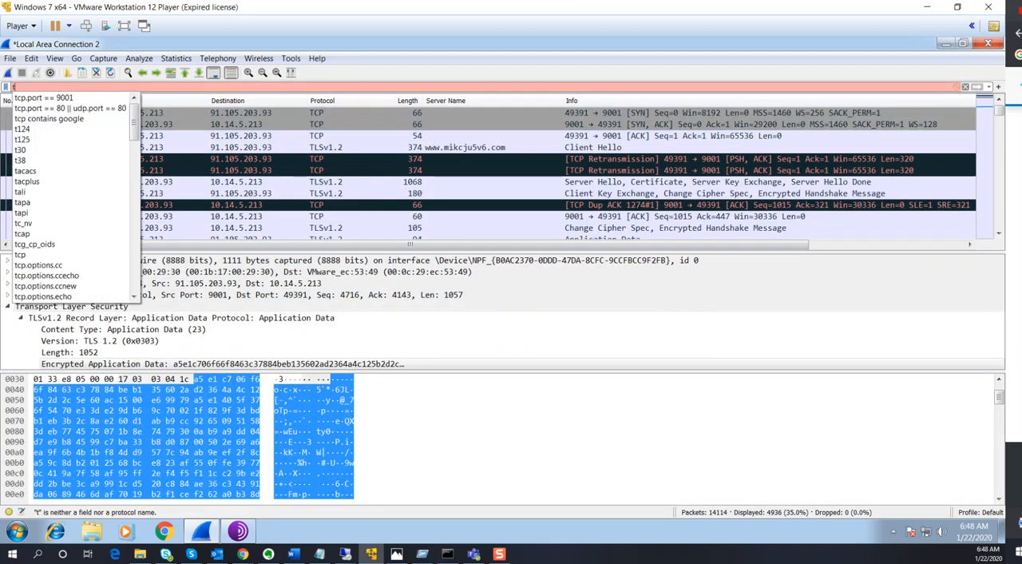
key(BackSpace)
key(BackSpace)
key(BackSpace)
key(BackSpace)
text(cp c)
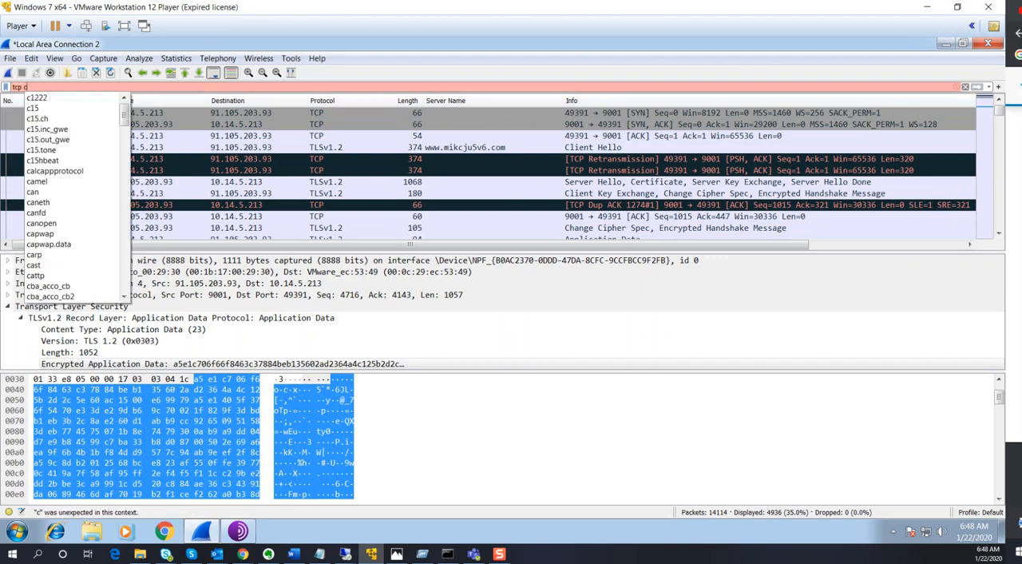
text(onta)
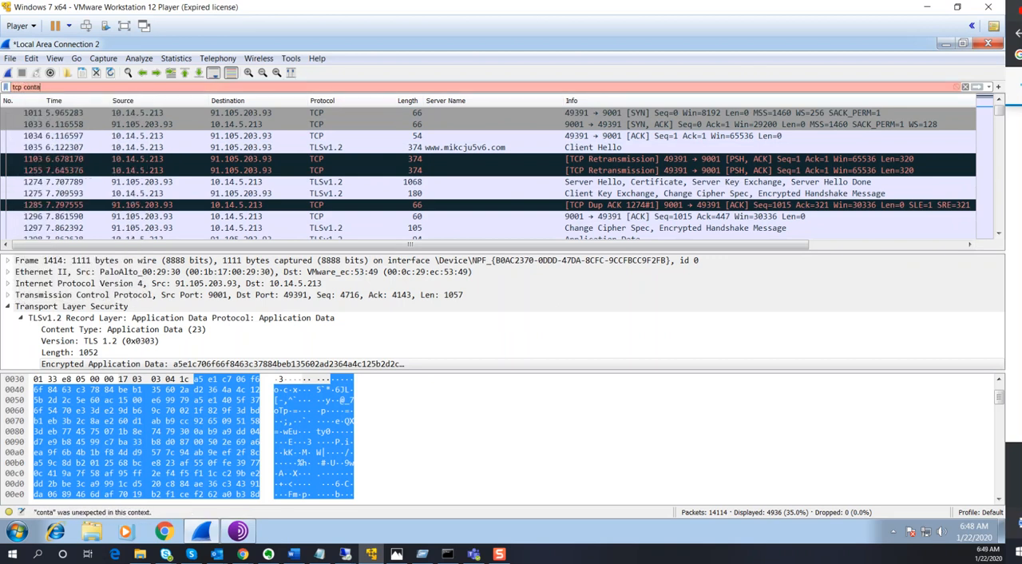
text(ins ned)
key(Return)
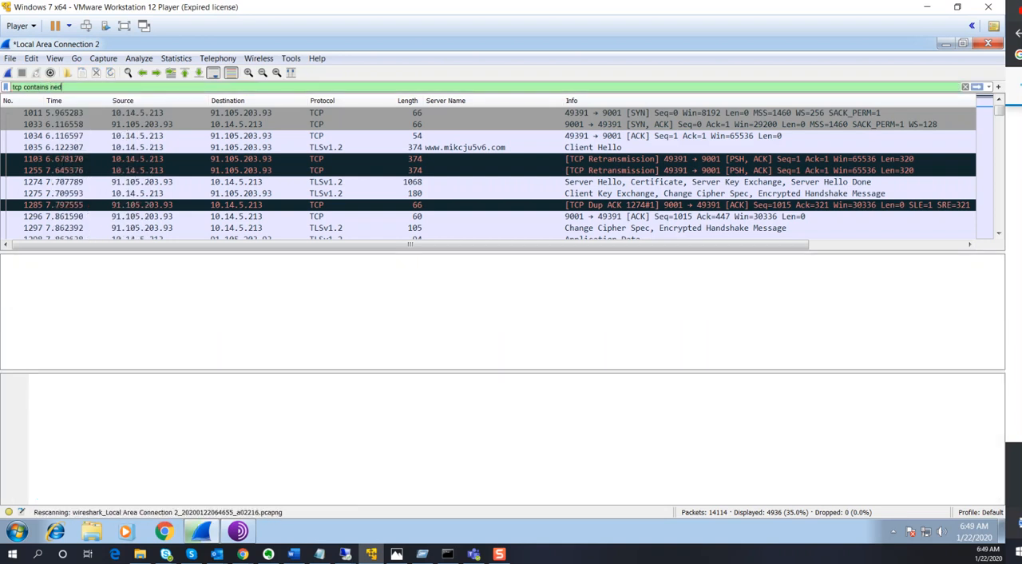
Examine the matching TLSv1.2 packet's raw bytes through to the end for readable text
click(577, 114)
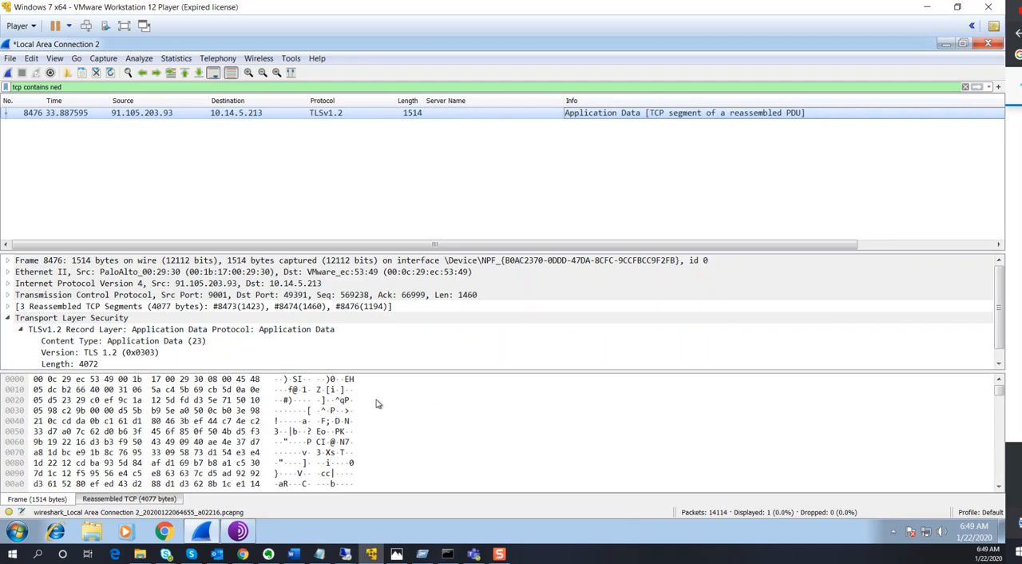
scroll(343, 435, down, 5)
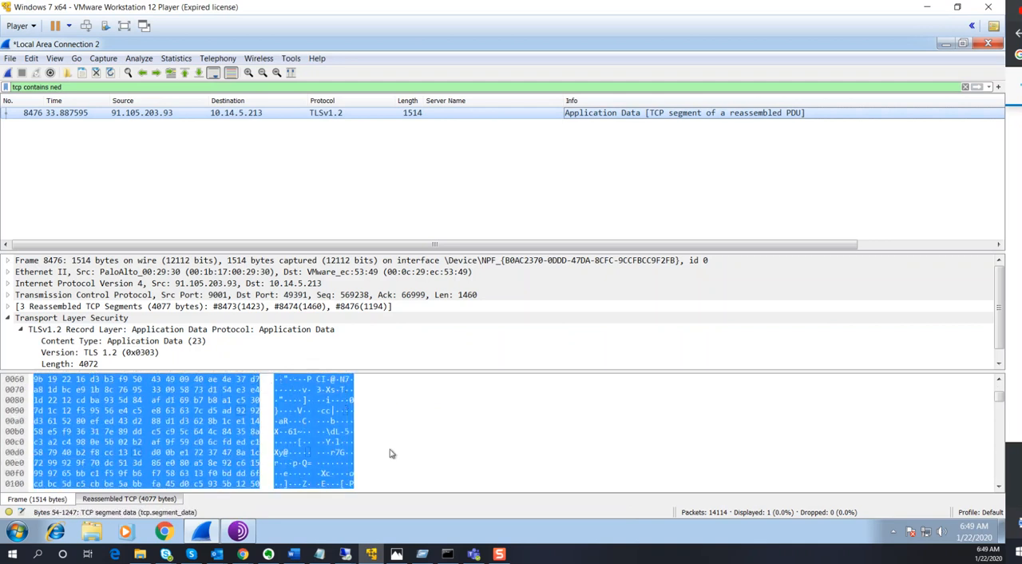
scroll(367, 453, down, 8)
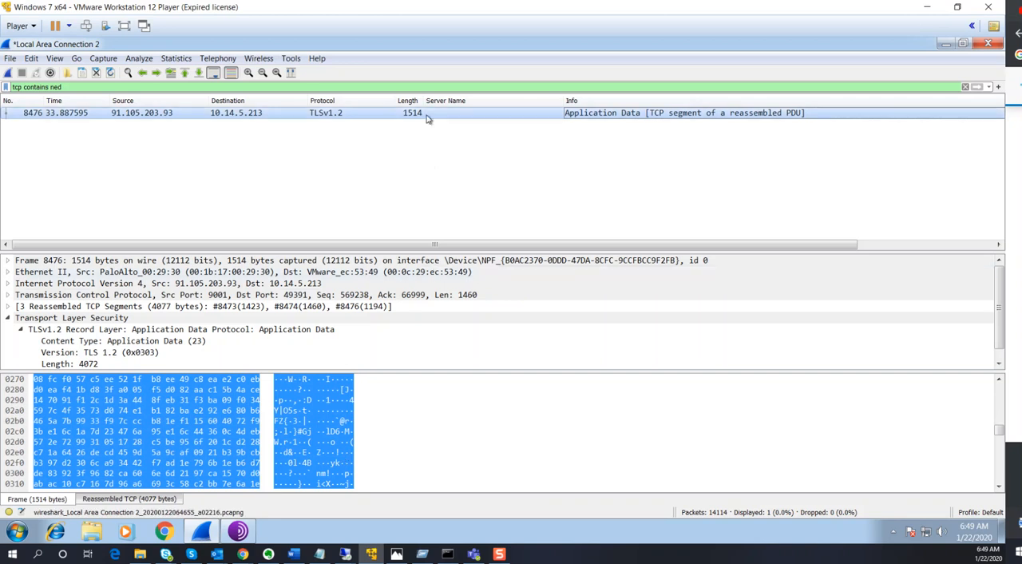
right_click(490, 116)
click(335, 199)
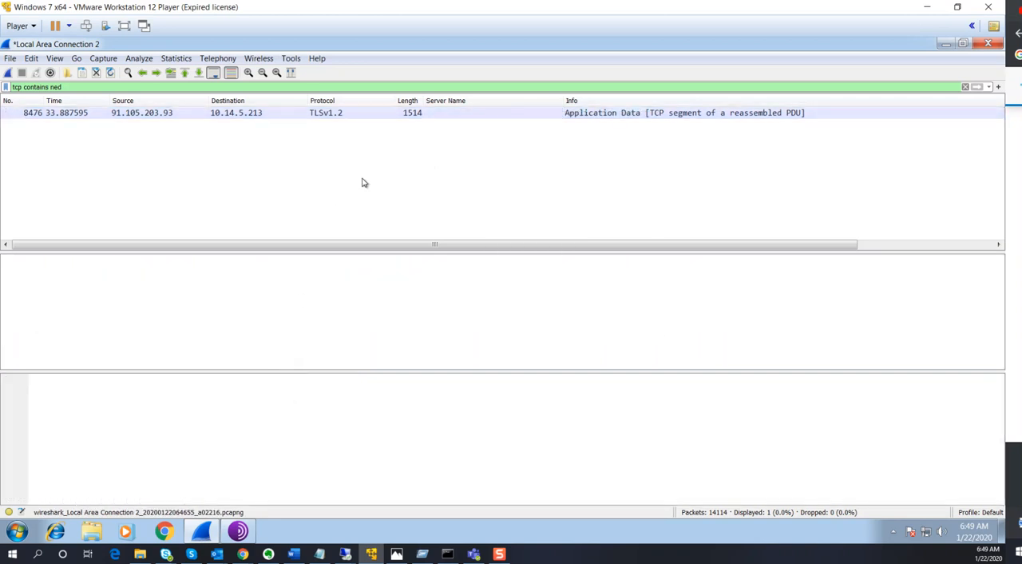
click(361, 114)
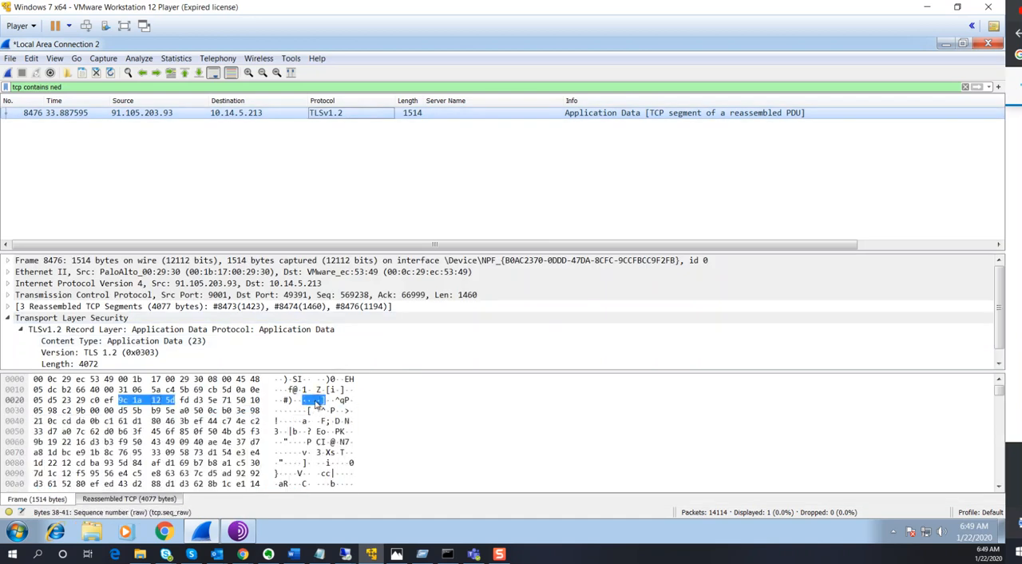
click(337, 421)
scroll(339, 427, down, 3)
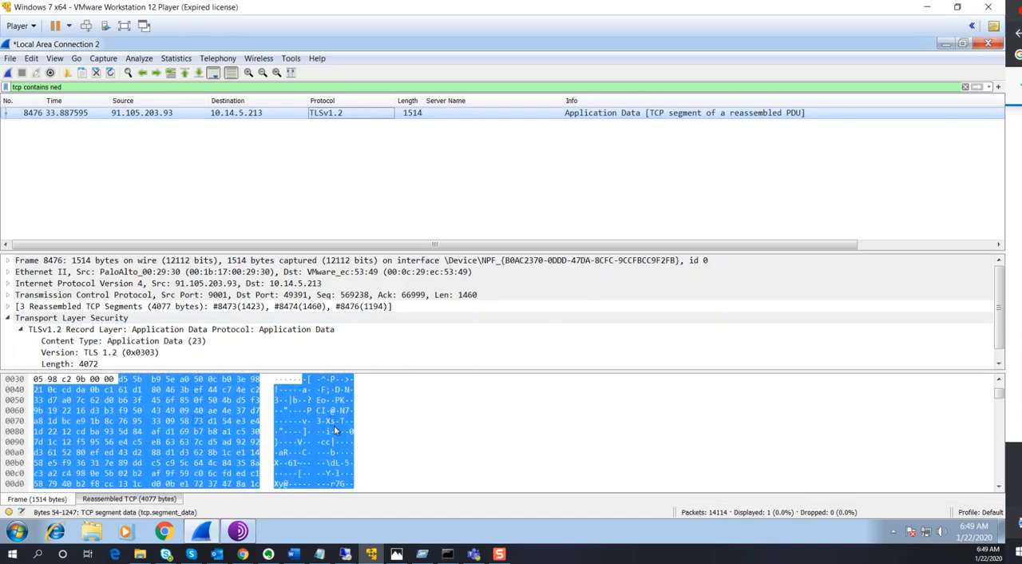
scroll(339, 431, down, 5)
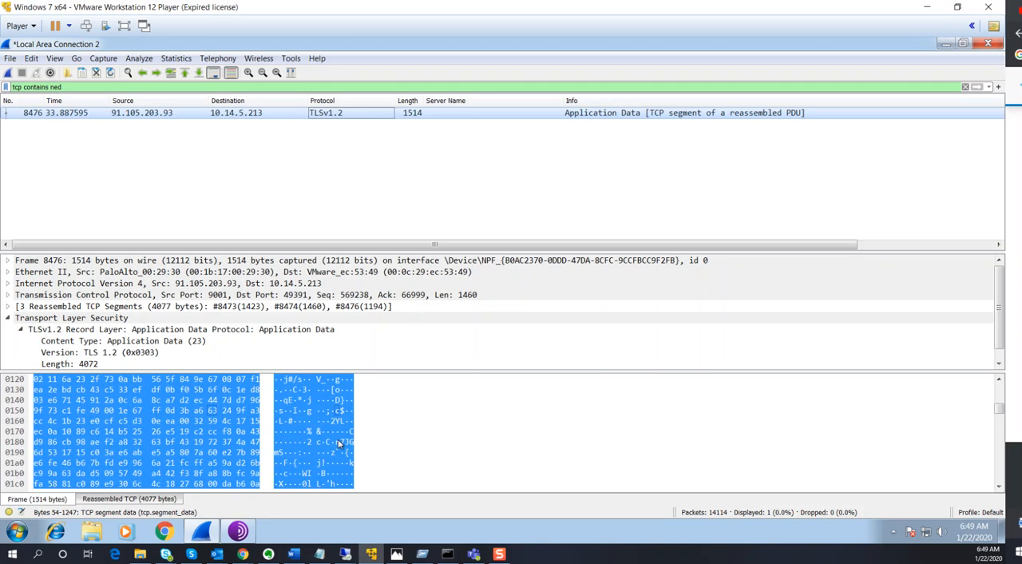
scroll(338, 443, down, 9)
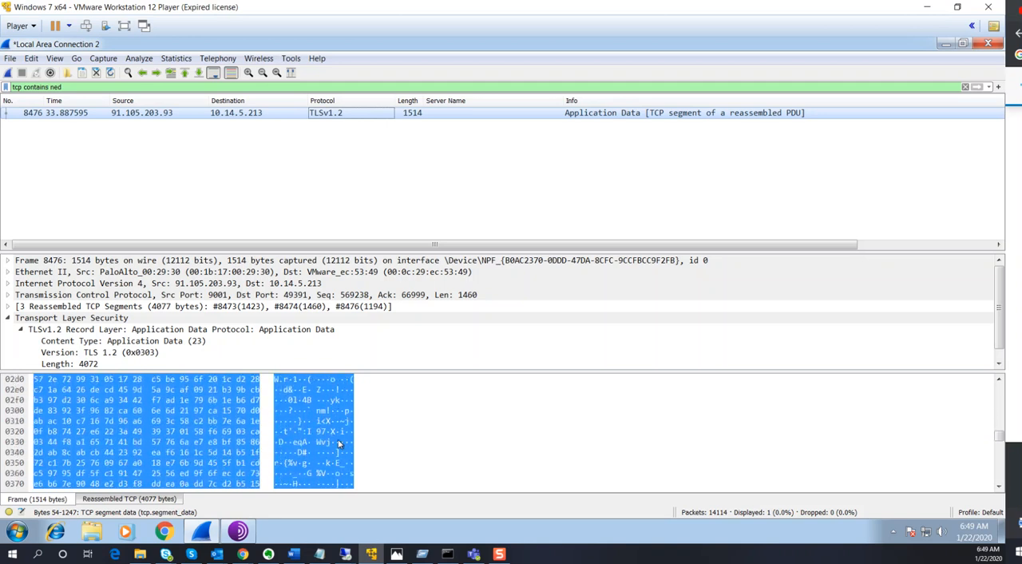
scroll(338, 443, down, 10)
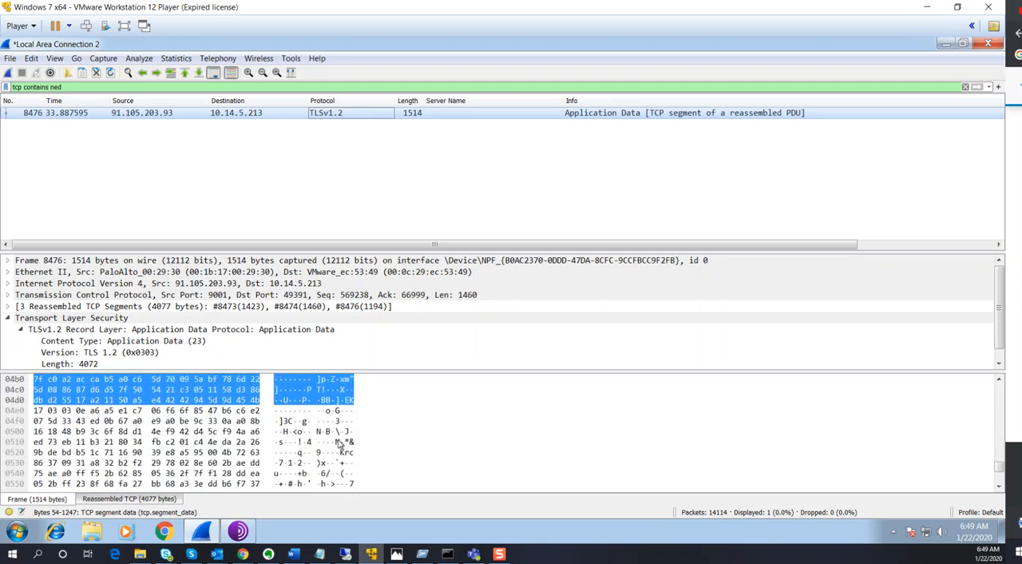
scroll(339, 443, down, 1)
click(338, 443)
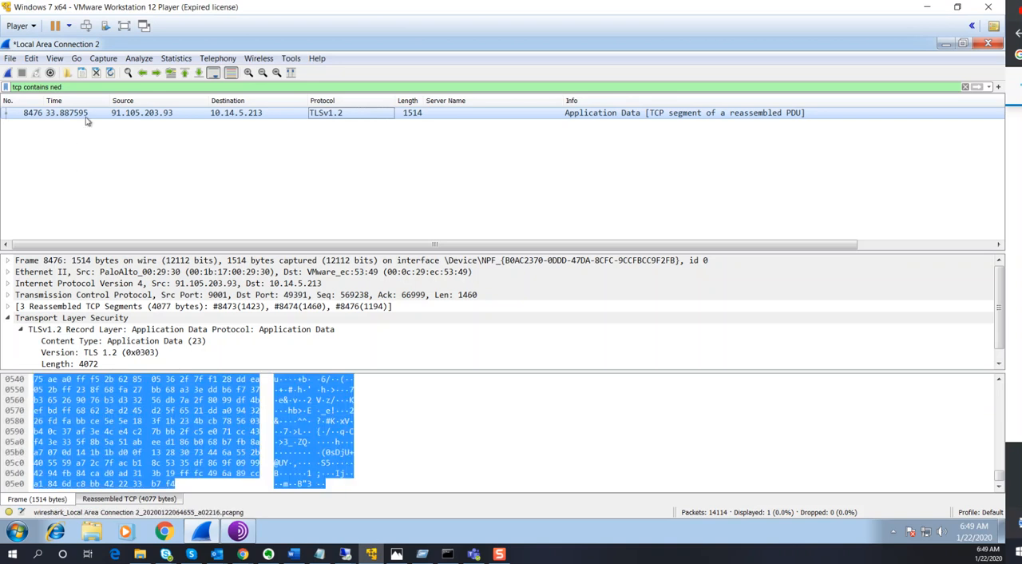
Clear the "tcp contains ned" display filter to list all captured packets
text(et)
key(Return)
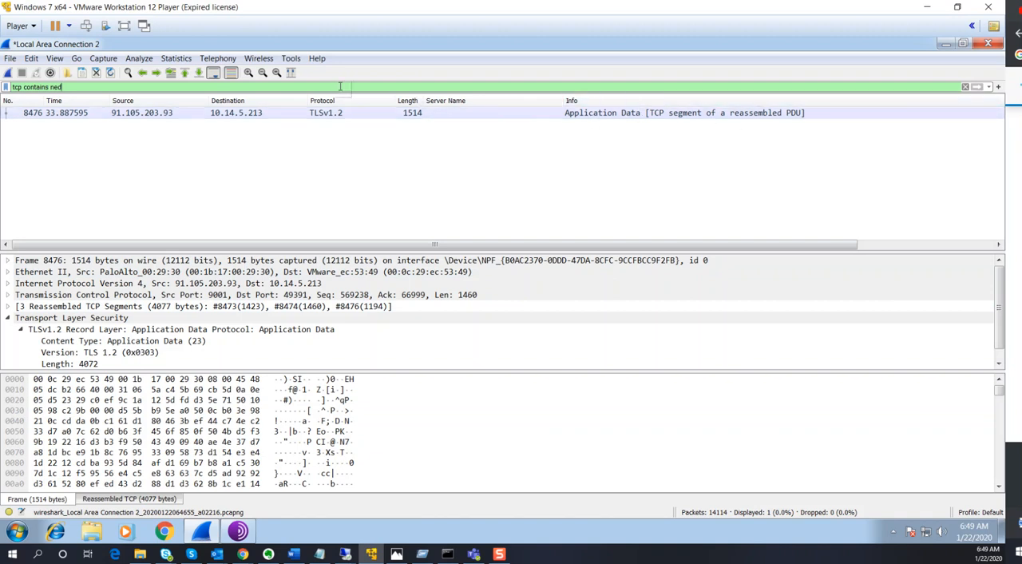
key(BackSpace)
key(BackSpace)
key(BackSpace)
key(BackSpace)
key(BackSpace)
key(BackSpace)
key(BackSpace)
key(BackSpace)
key(BackSpace)
key(BackSpace)
key(BackSpace)
key(BackSpace)
key(BackSpace)
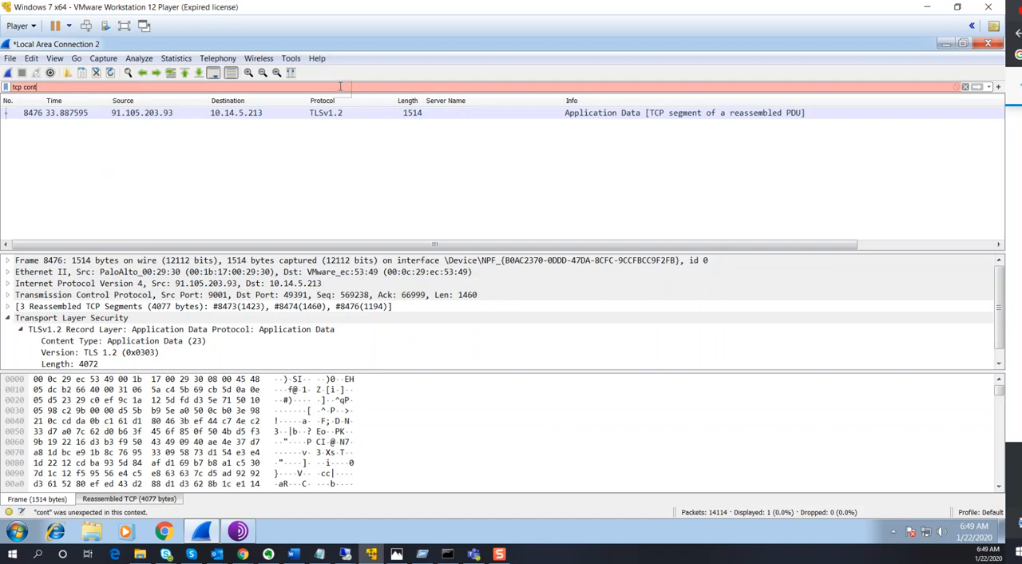
key(BackSpace)
key(BackSpace)
key(BackSpace)
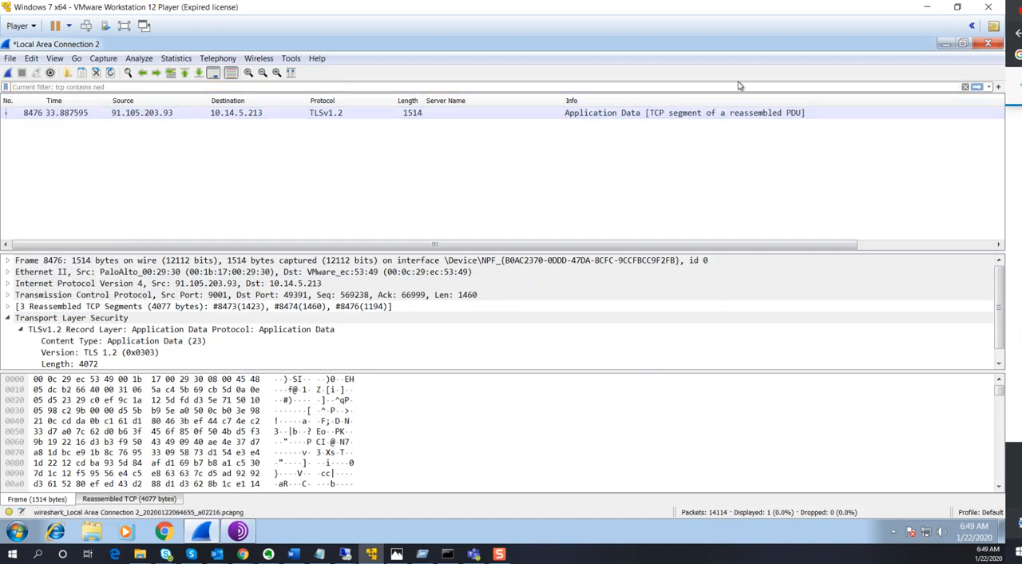
click(965, 87)
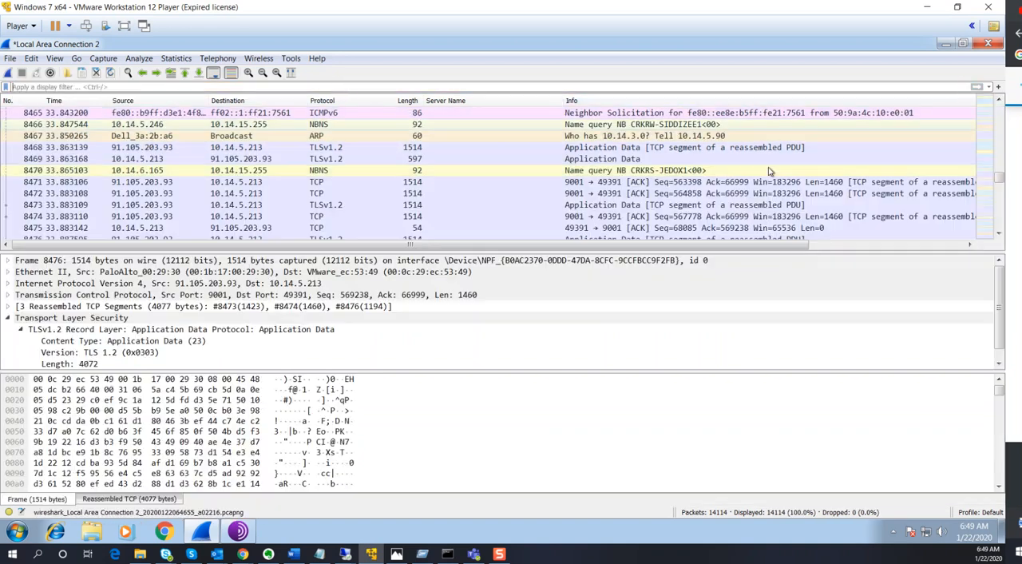
Inspect the Encrypted Application Data and Transmission Control Protocol fields of TLSv1.2 packet 8522 in the unfiltered list
scroll(342, 171, down, 1)
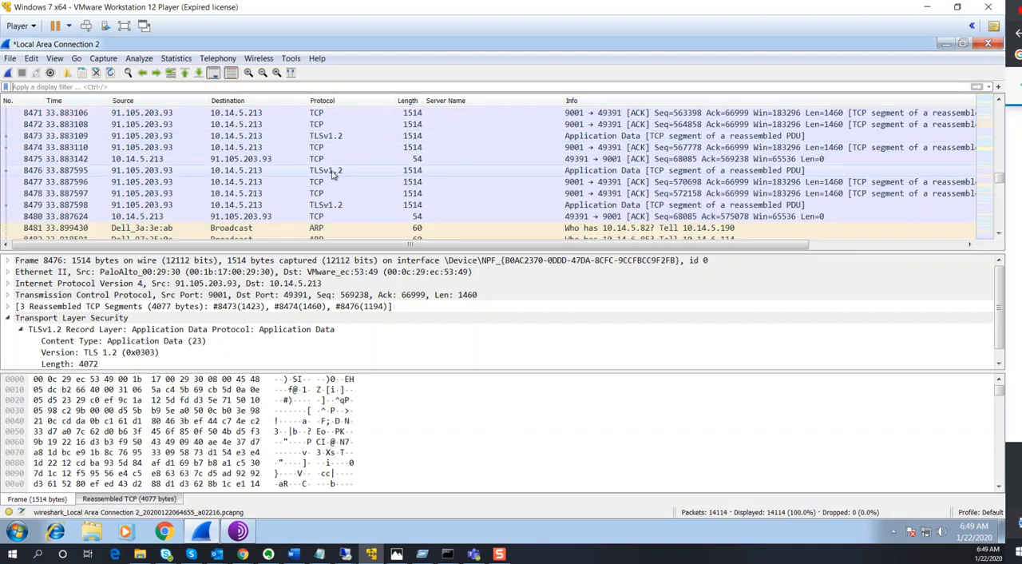
scroll(372, 187, down, 1)
scroll(542, 214, down, 4)
scroll(541, 214, down, 11)
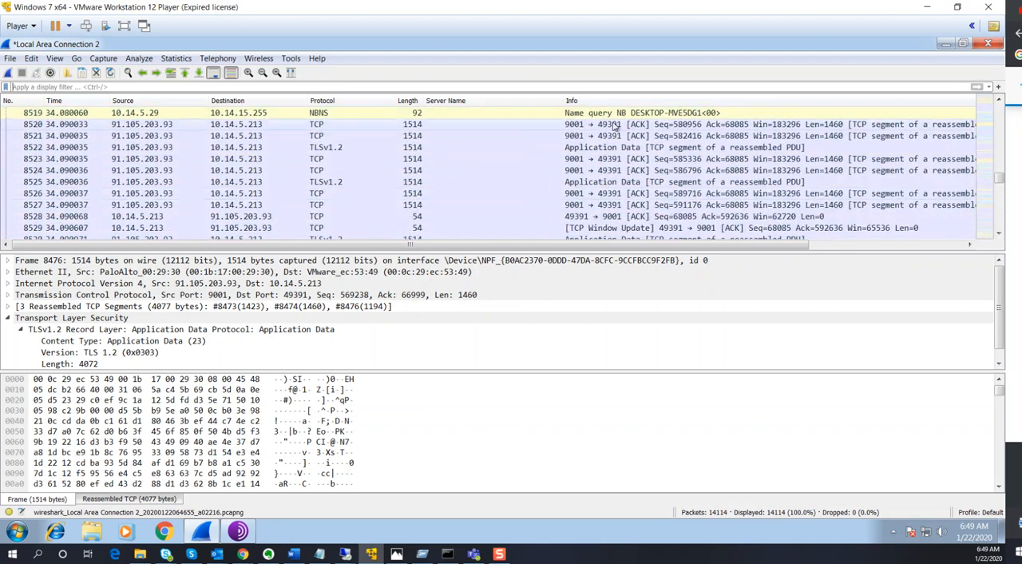
click(626, 150)
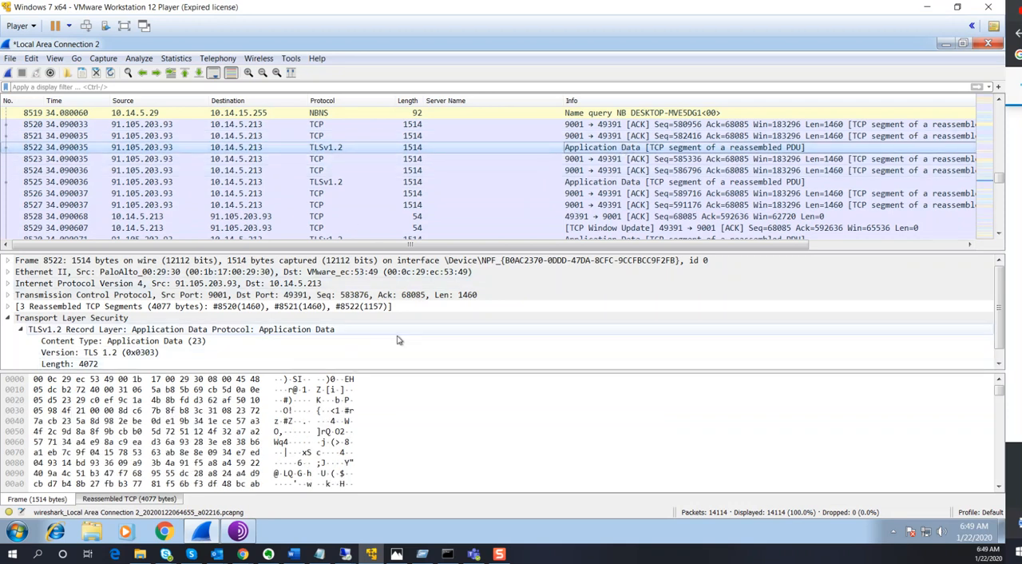
scroll(200, 344, down, 1)
click(189, 365)
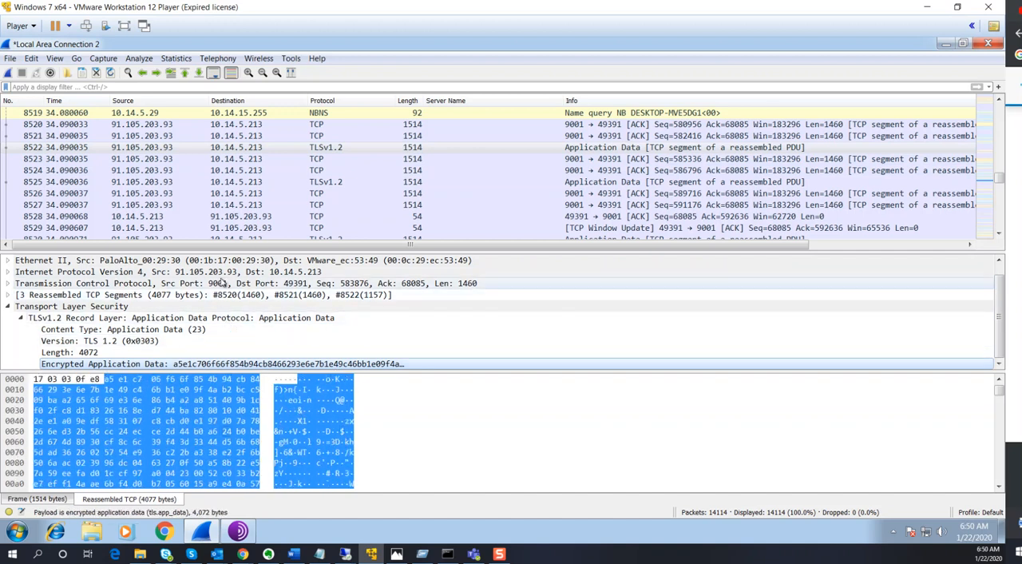
click(224, 283)
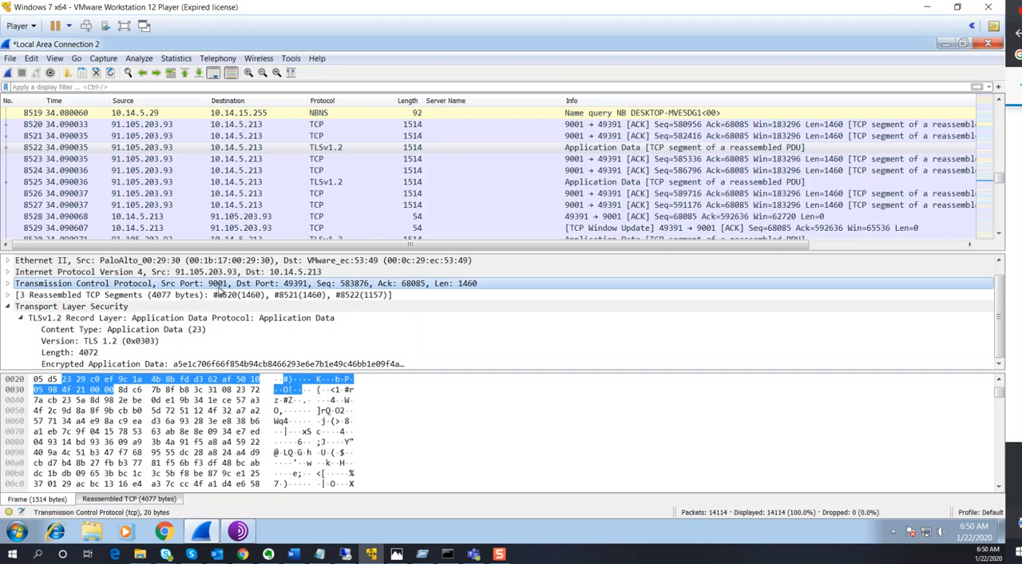
Open the Protocol Hierarchy statistics in a maximized window and expand the Frame, Ethernet and Internet Protocol Version 4 branches
click(175, 58)
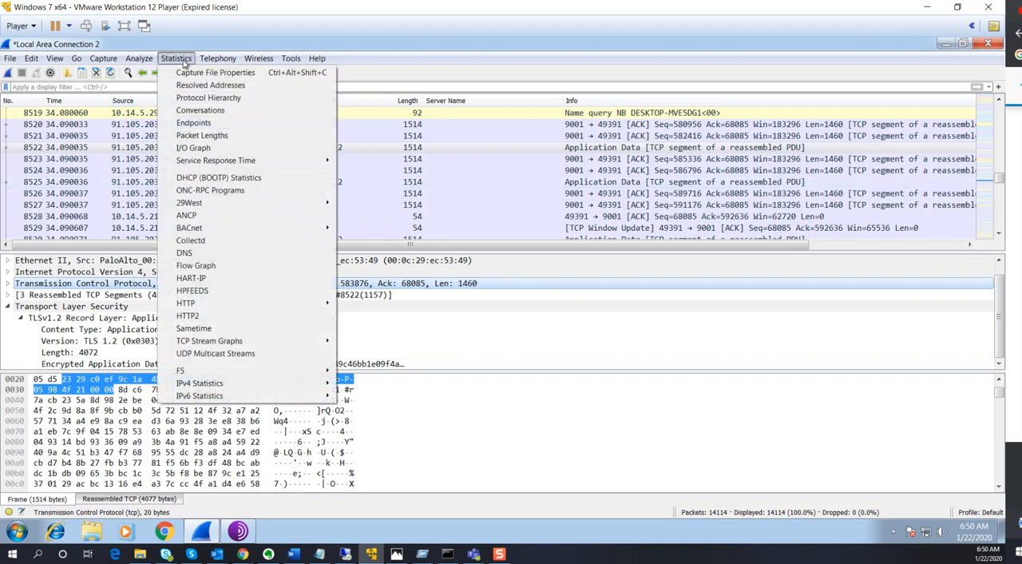
click(208, 99)
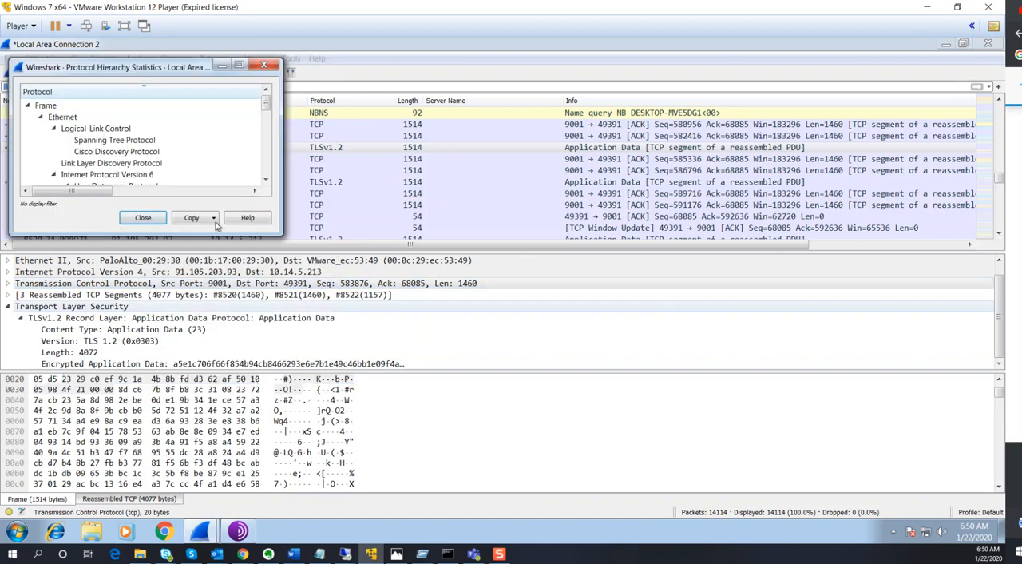
double_click(169, 68)
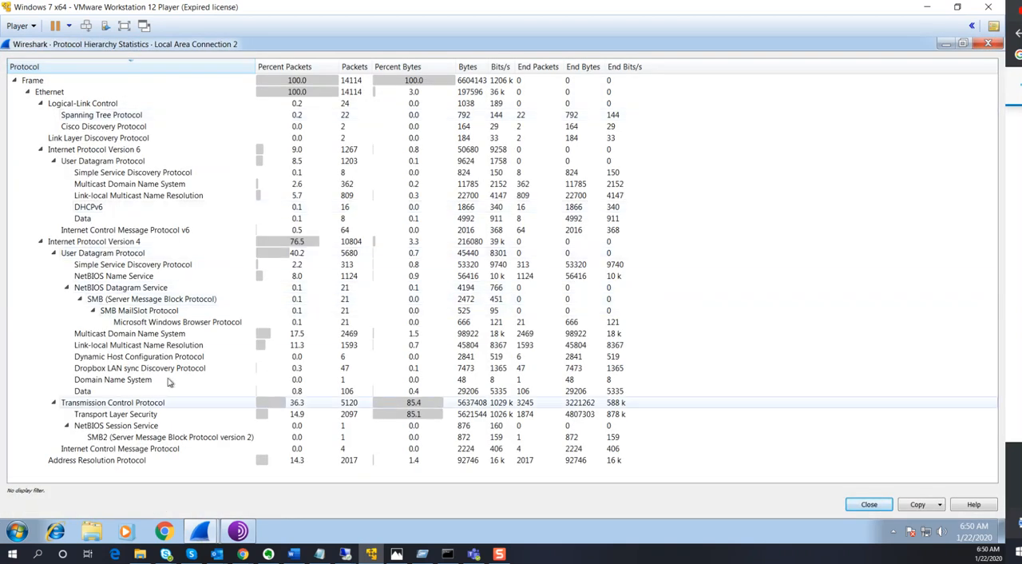
click(15, 80)
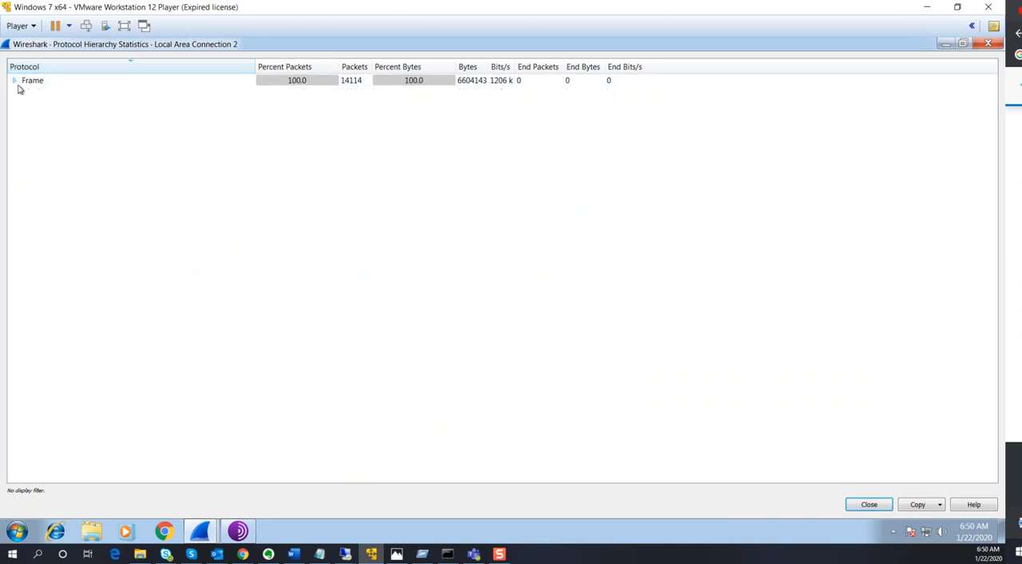
click(14, 80)
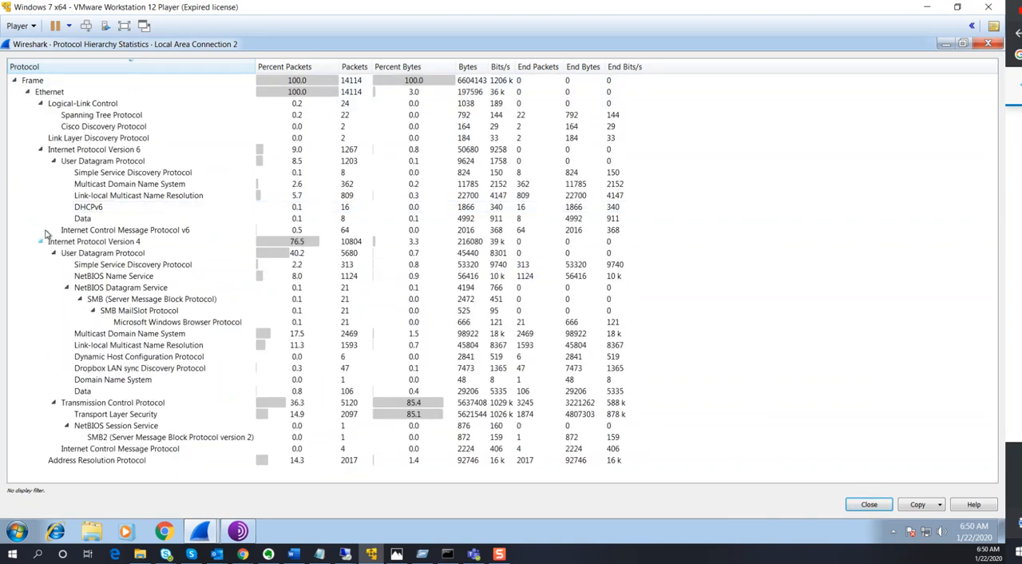
click(28, 93)
click(40, 161)
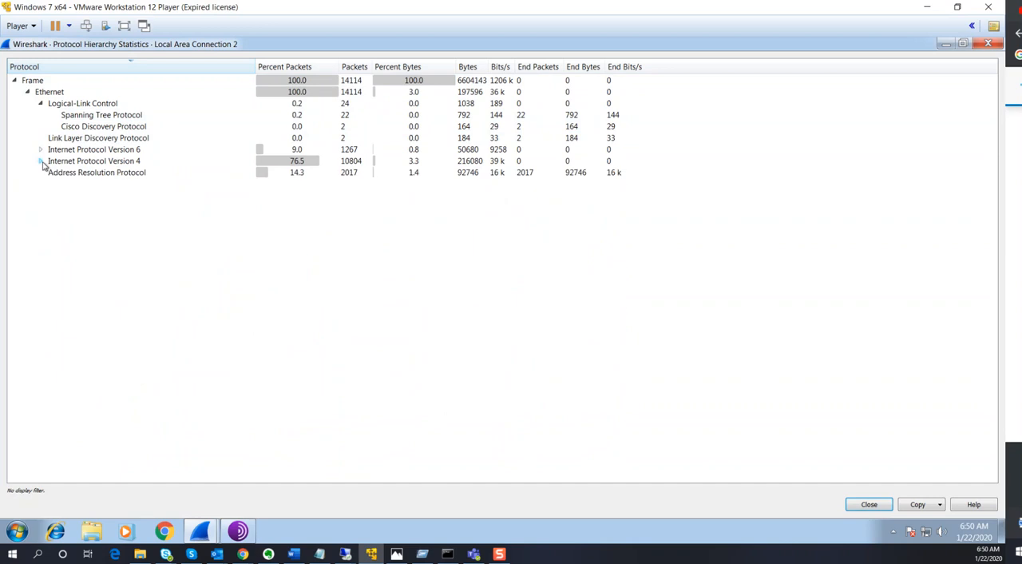
click(41, 160)
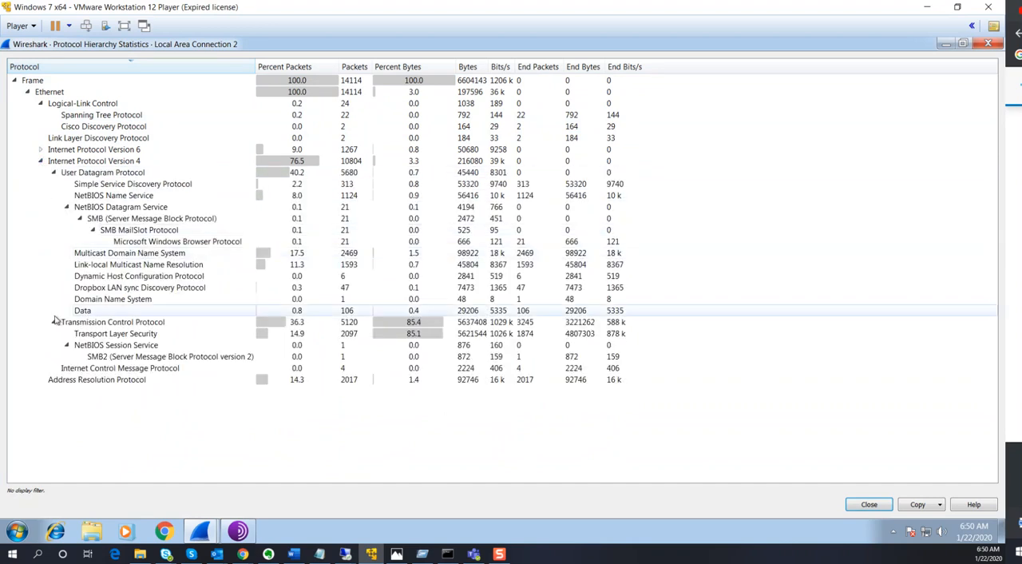
Examine the statistics for Transport Layer Security, SMB2, Address Resolution Protocol and Internet Control Message Protocol
click(116, 336)
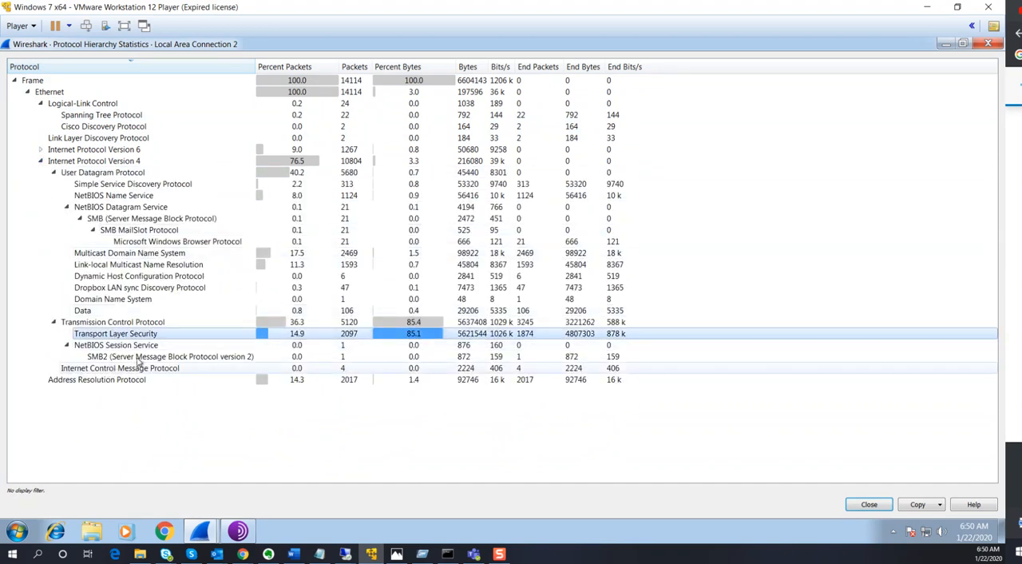
click(144, 359)
click(120, 380)
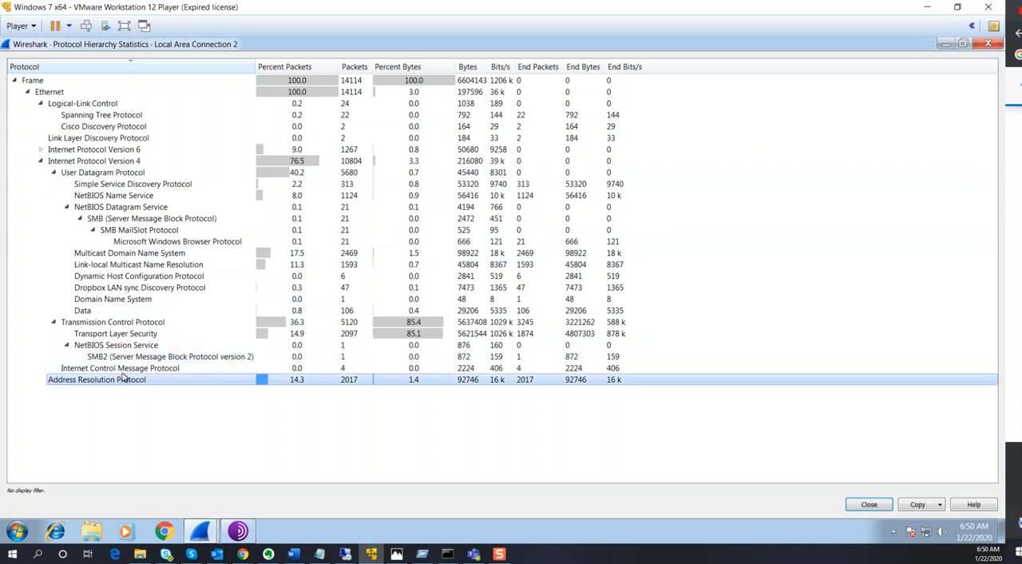
click(124, 368)
Apply the Transport Layer Security entry as the "tls" display filter and close the Protocol Hierarchy statistics
click(130, 336)
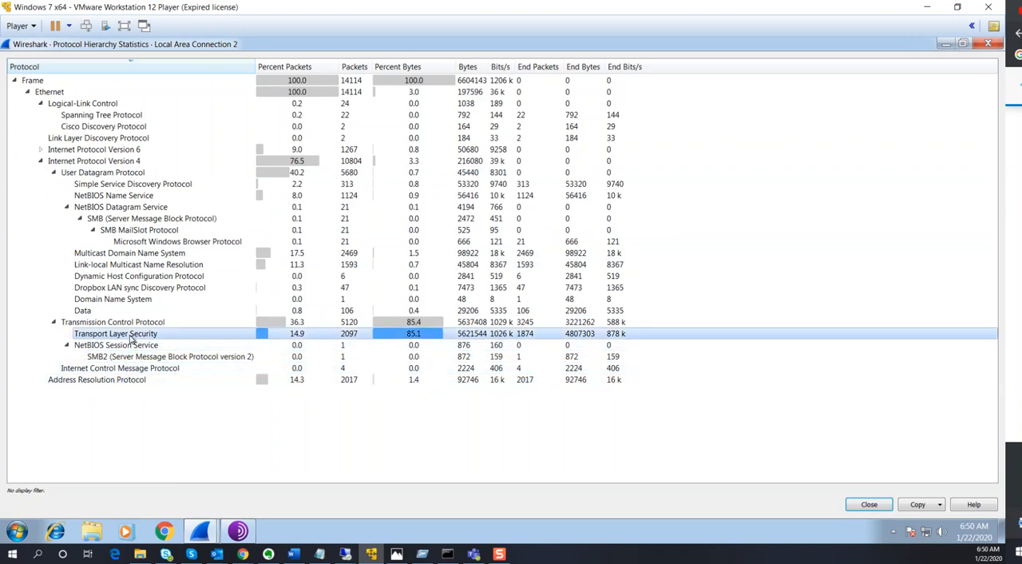
right_click(131, 335)
mouse_move(178, 343)
click(249, 343)
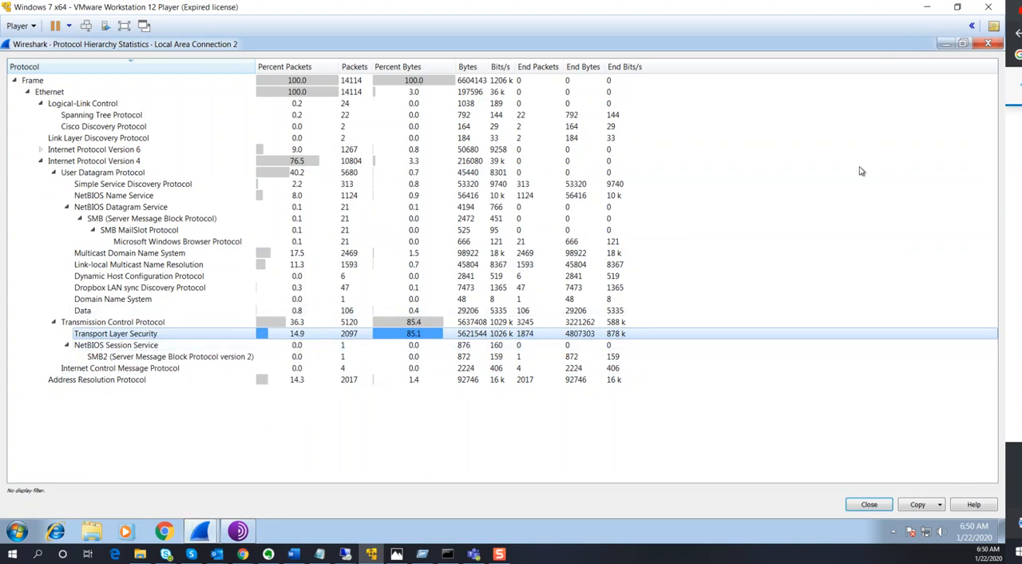
drag(737, 49, 690, 248)
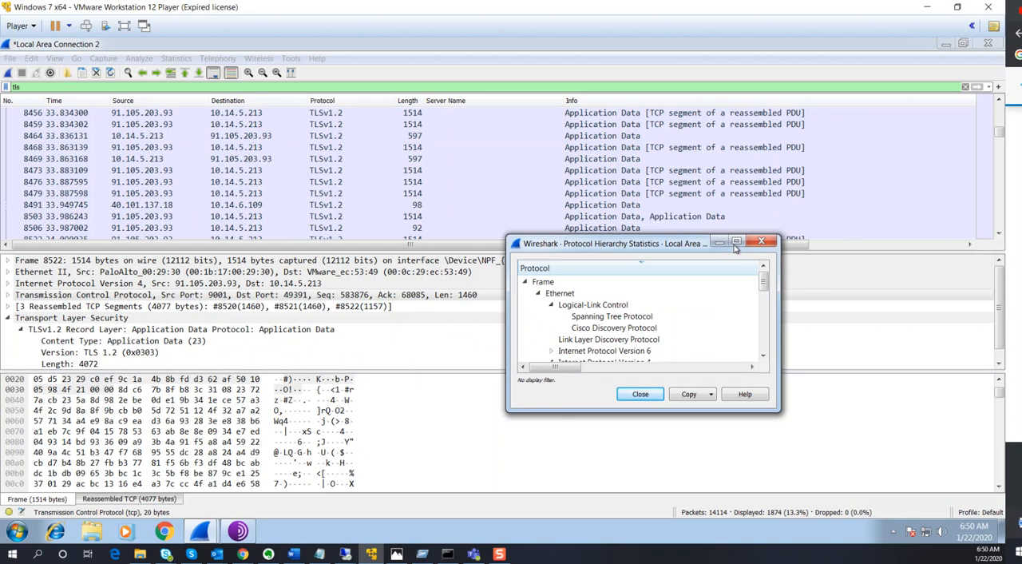
click(760, 243)
Compare the lengths of TLS packets 8464, 8468 and 8469, and examine the following Application Data packets
click(406, 159)
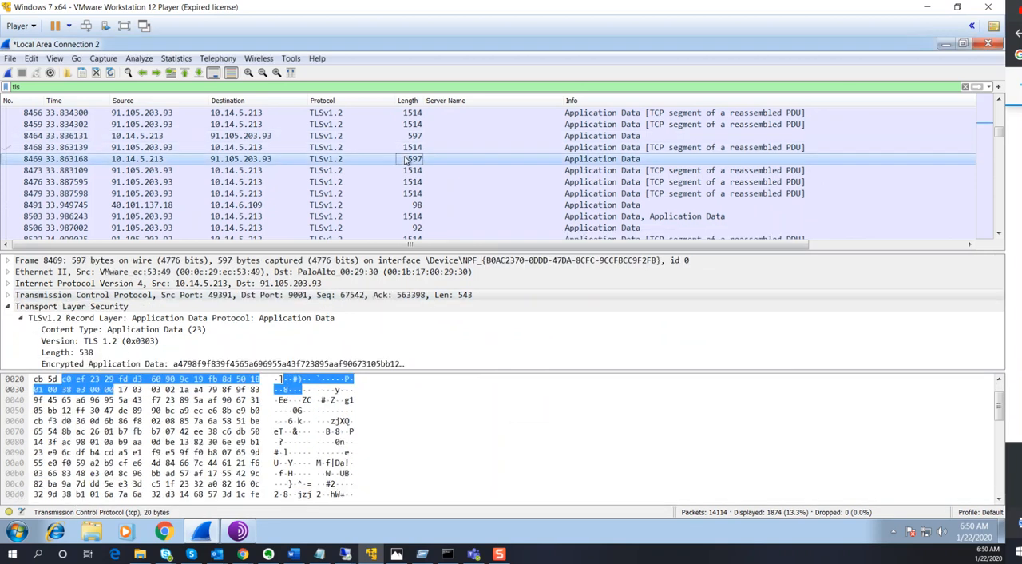
click(408, 147)
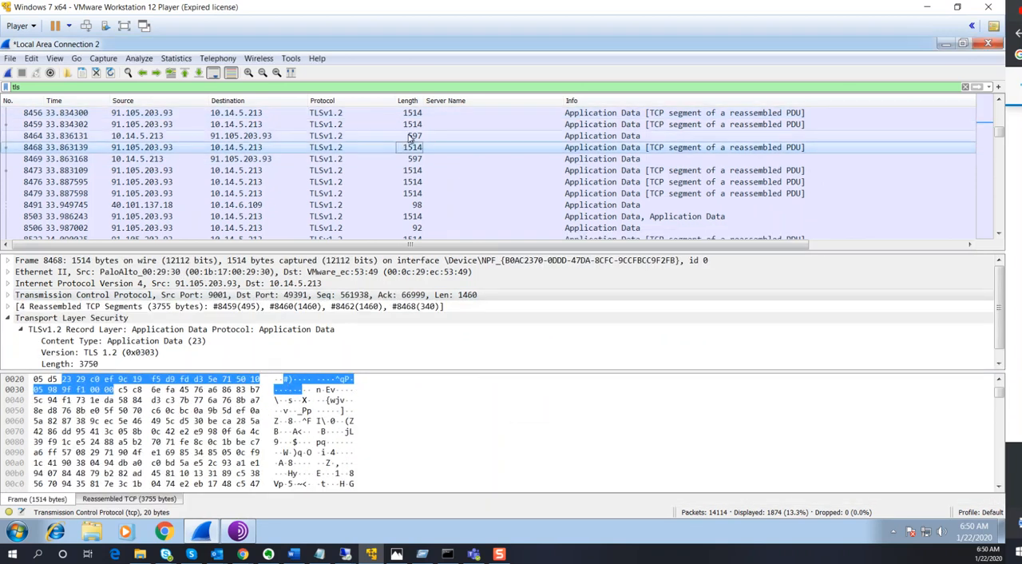
click(409, 135)
click(414, 158)
scroll(417, 176, down, 2)
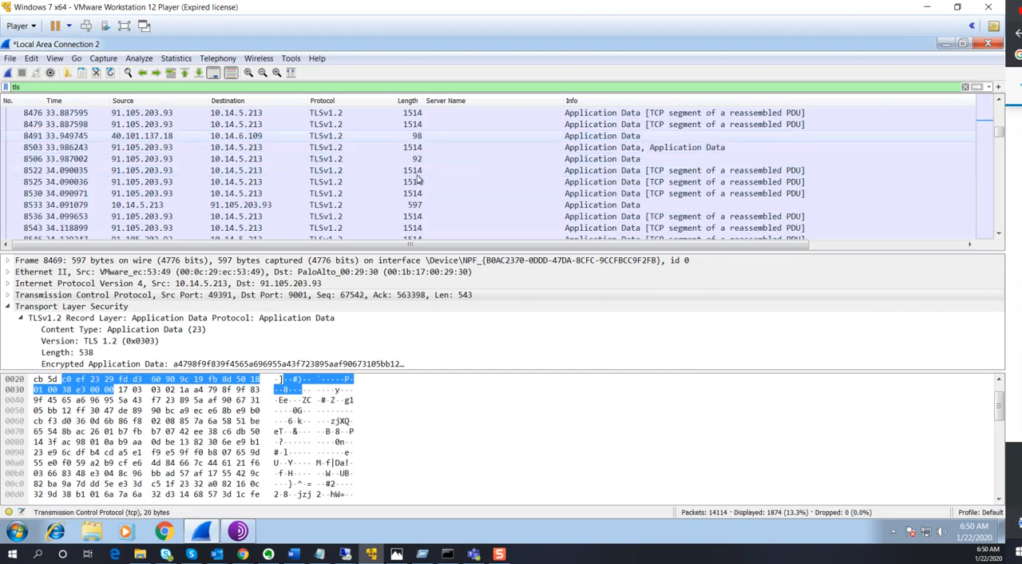
scroll(356, 201, down, 3)
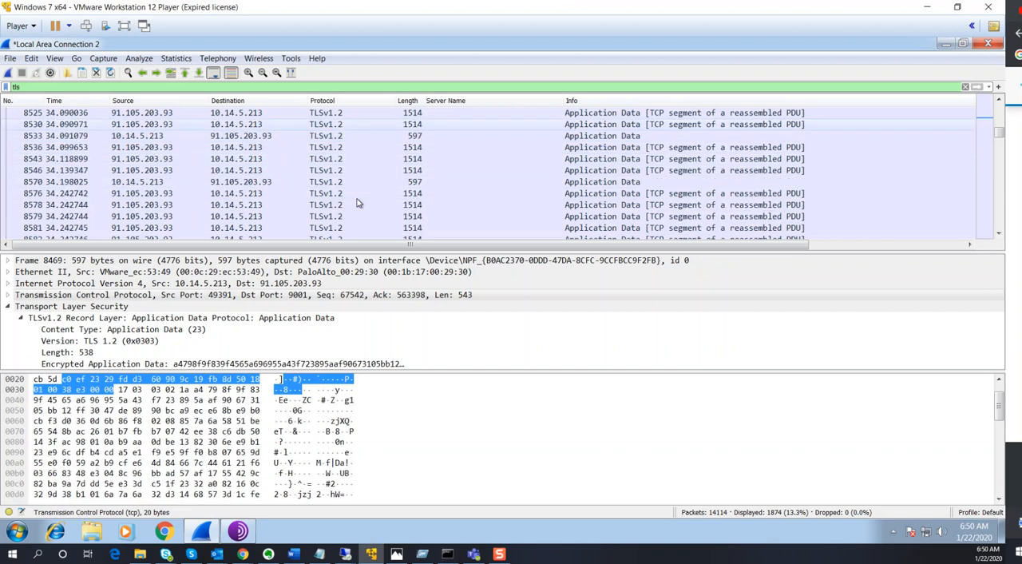
scroll(357, 203, down, 10)
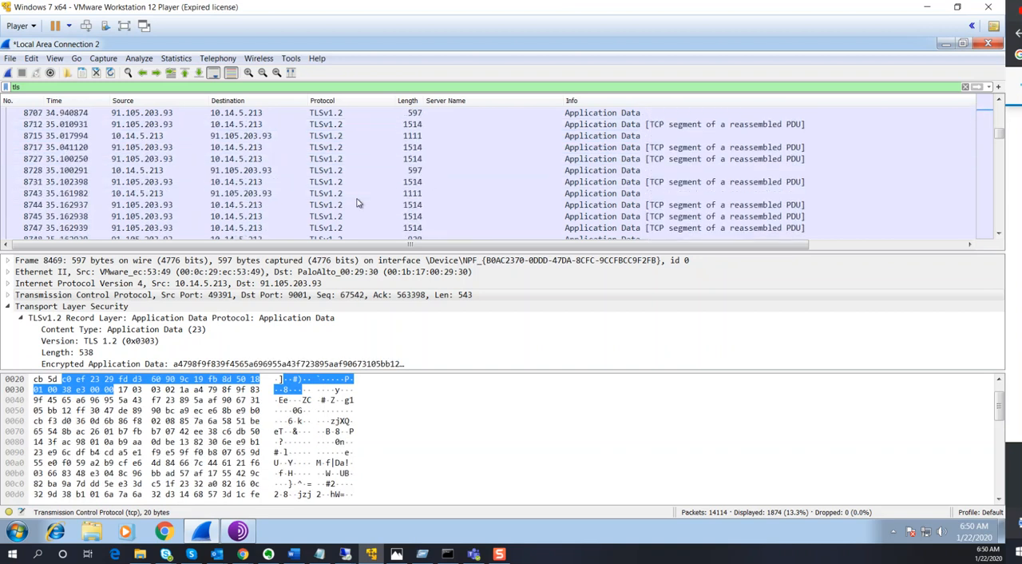
scroll(357, 203, down, 10)
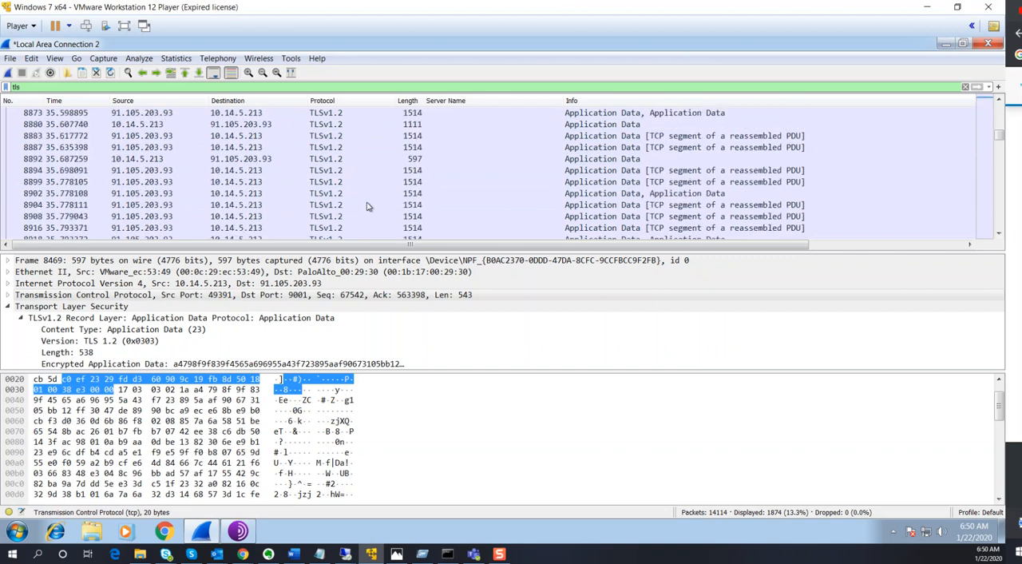
scroll(367, 206, down, 4)
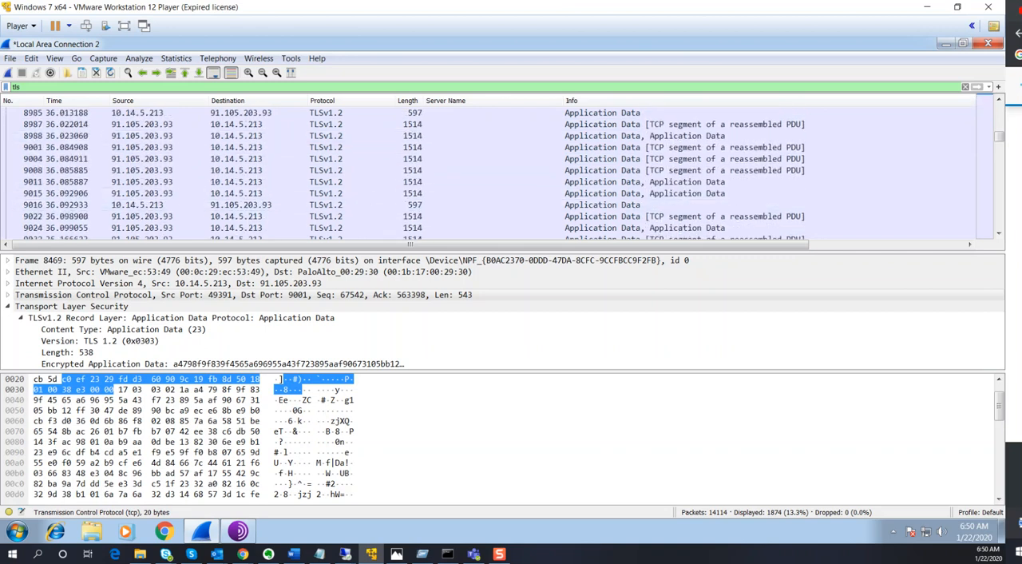